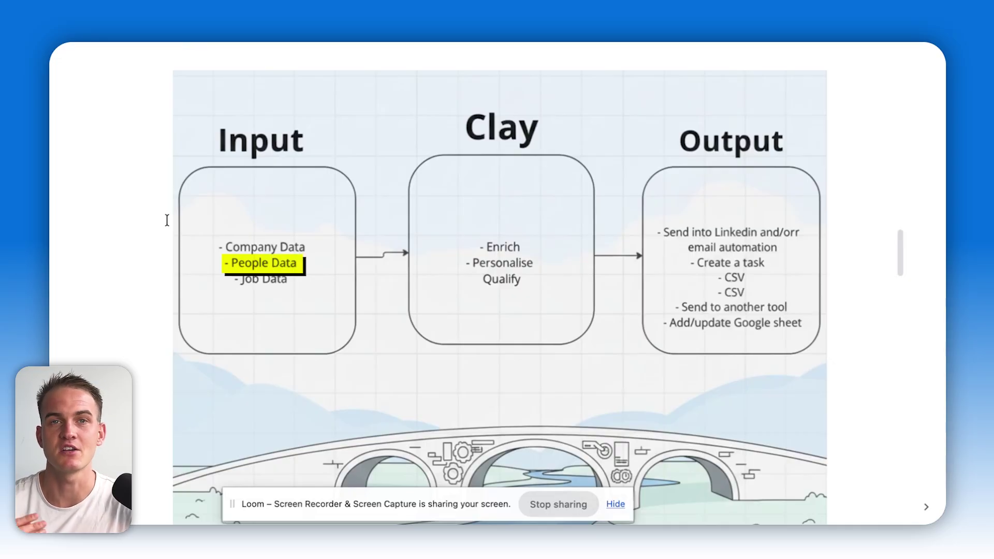
# Scroll down the Input, Clay, Output diagram slide
pyautogui.scroll(-2, 87, 199)
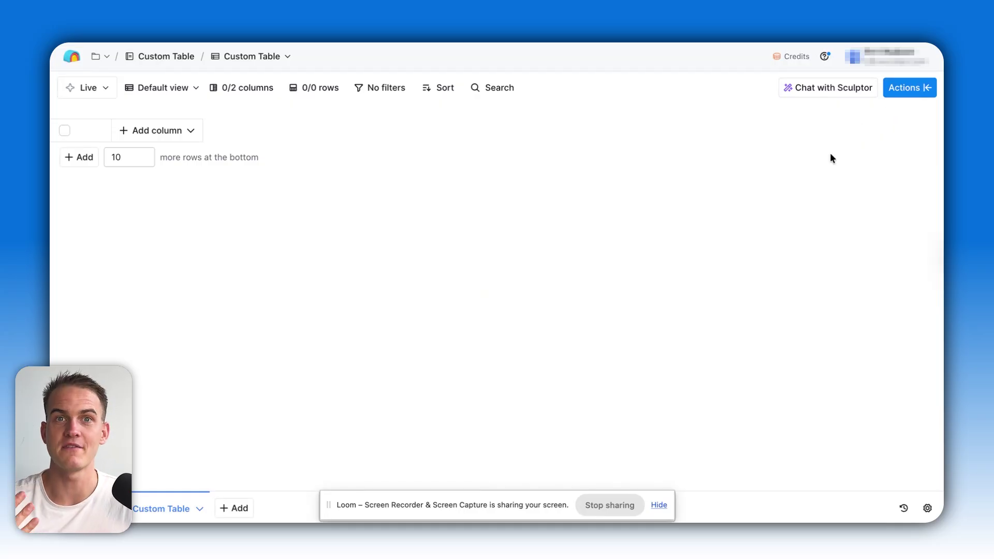
# Import the 3,324 US companies with 11-50 employees from Find companies into Custom Table
pyautogui.click(905, 92)
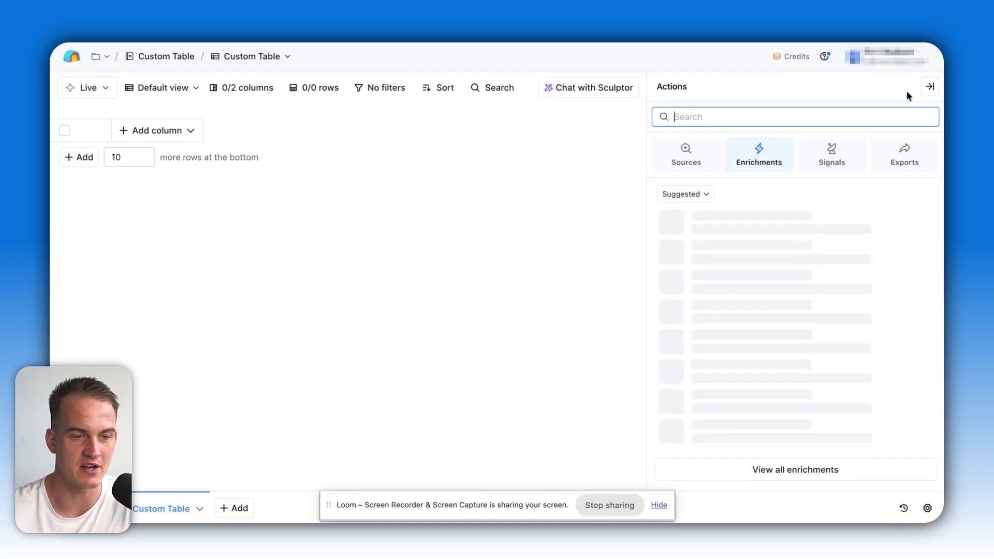
pyautogui.write('find companie')
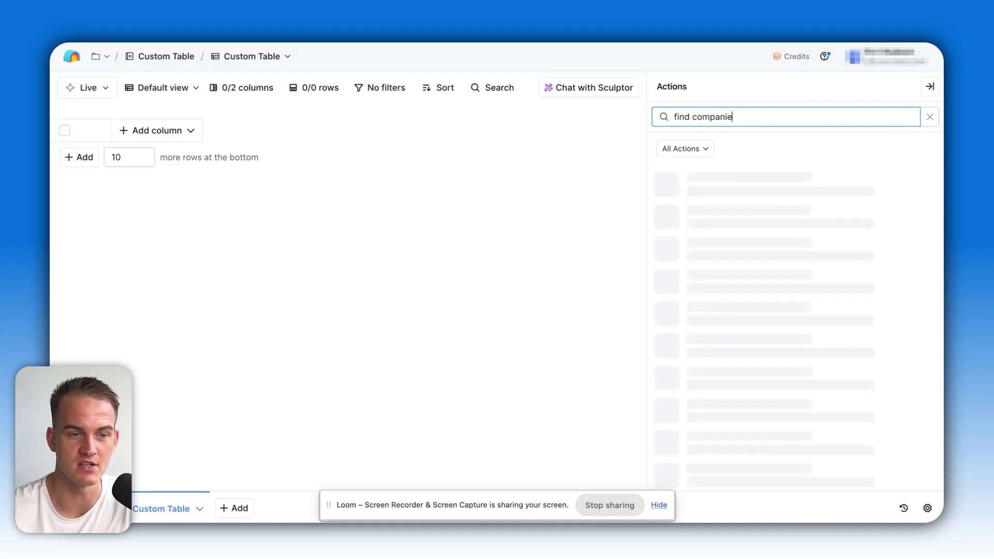
pyautogui.write('s')
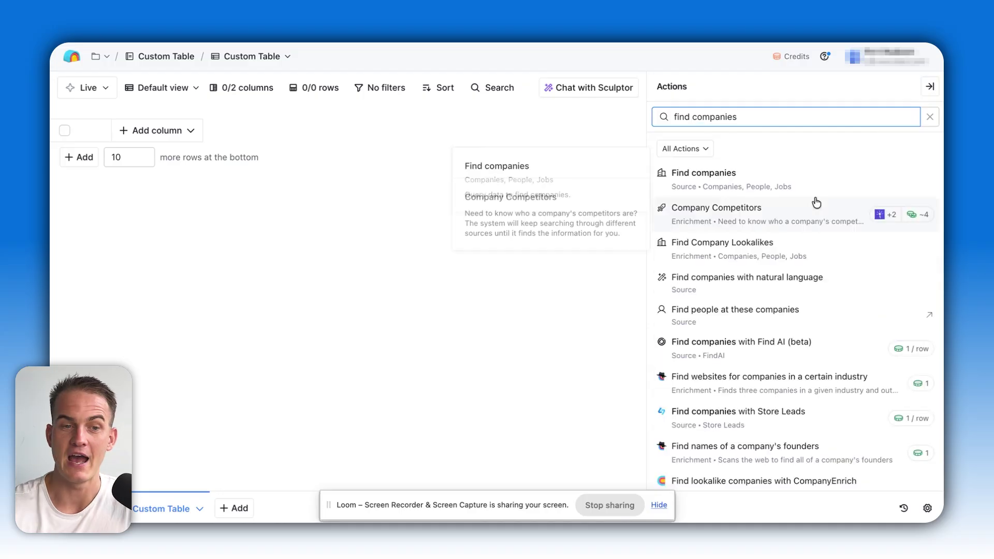
pyautogui.click(722, 191)
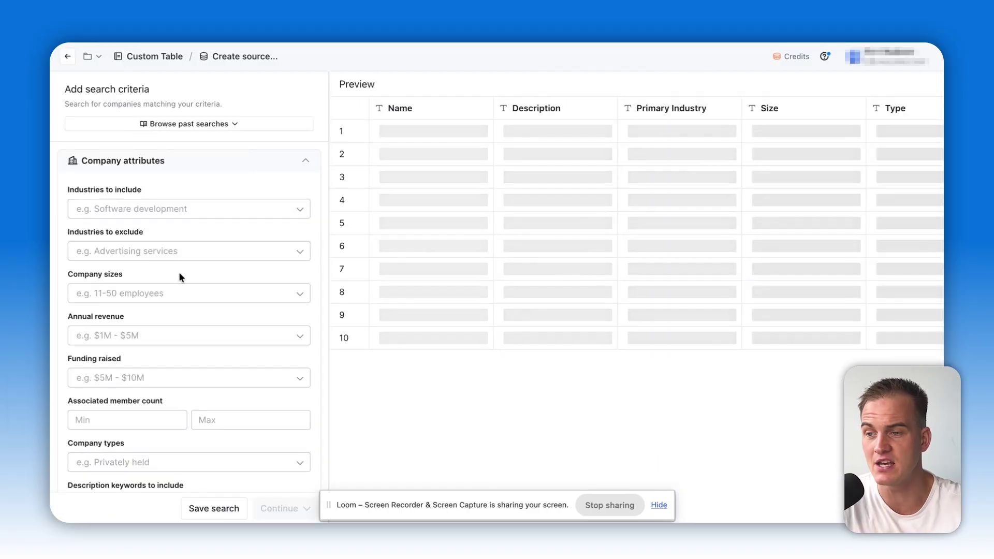
pyautogui.scroll(-1, 240, 286)
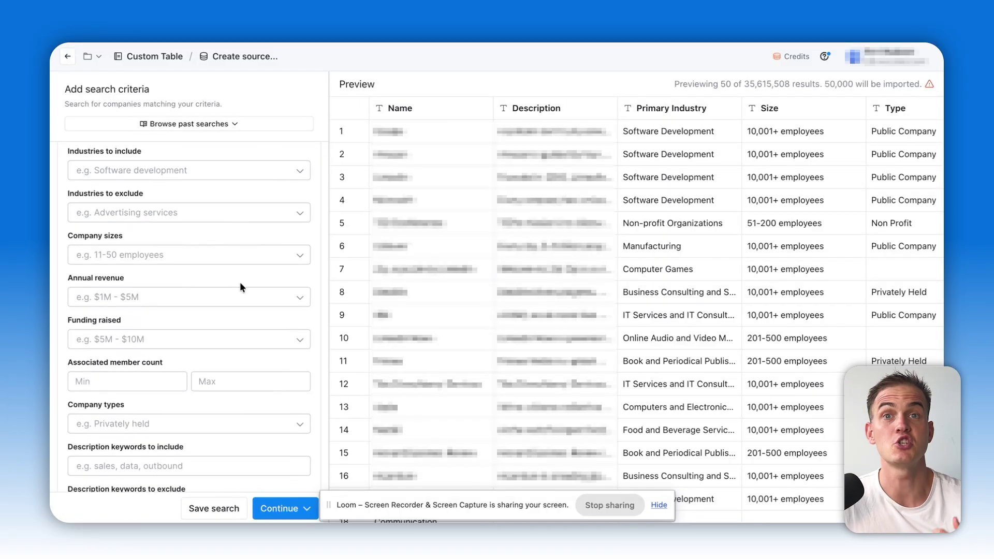
pyautogui.click(242, 342)
pyautogui.click(296, 321)
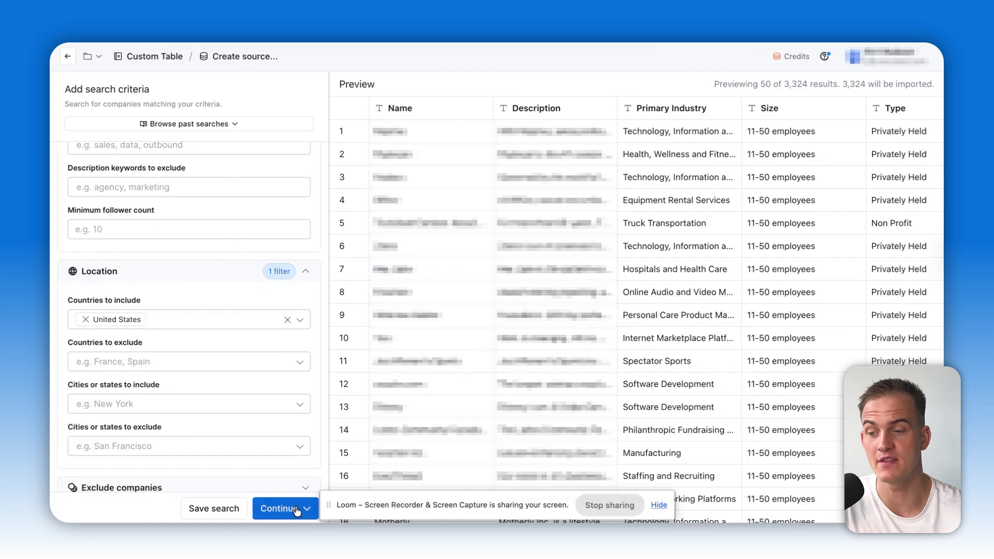
pyautogui.click(300, 507)
pyautogui.click(304, 457)
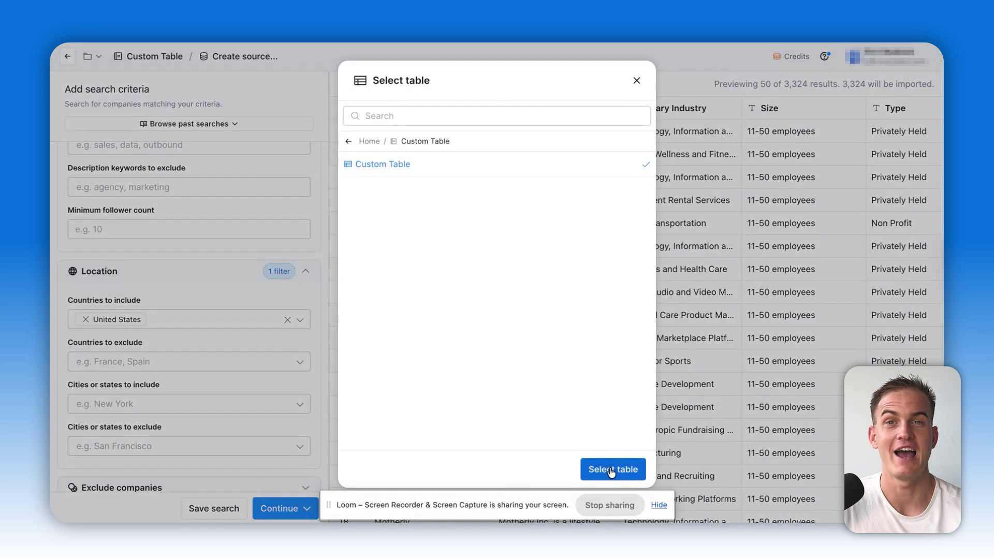
pyautogui.click(611, 469)
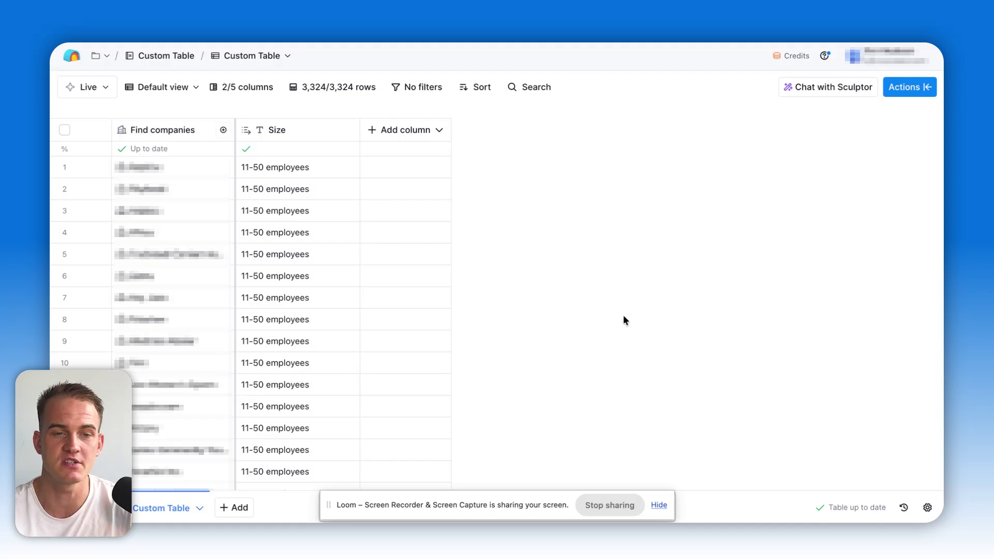
pyautogui.click(903, 92)
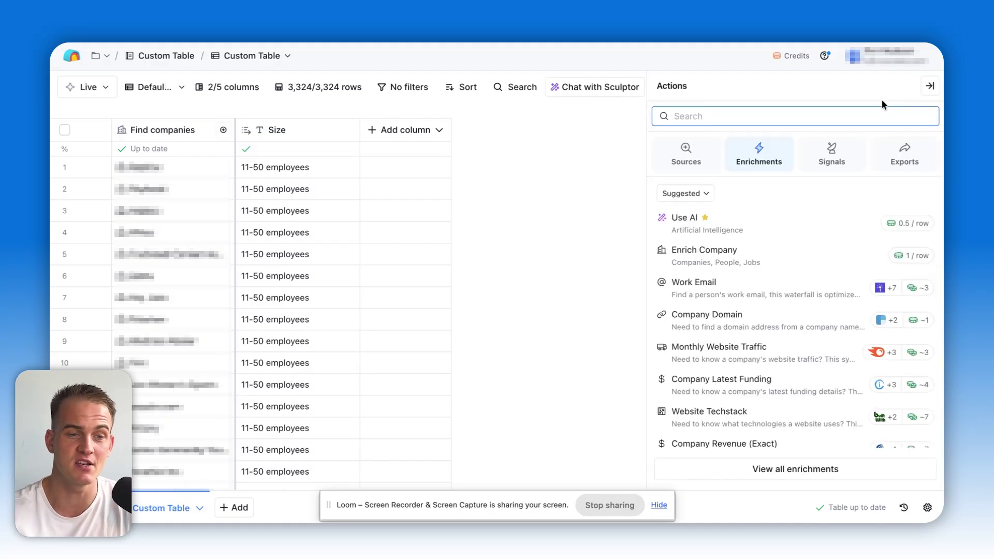
pyautogui.click(828, 226)
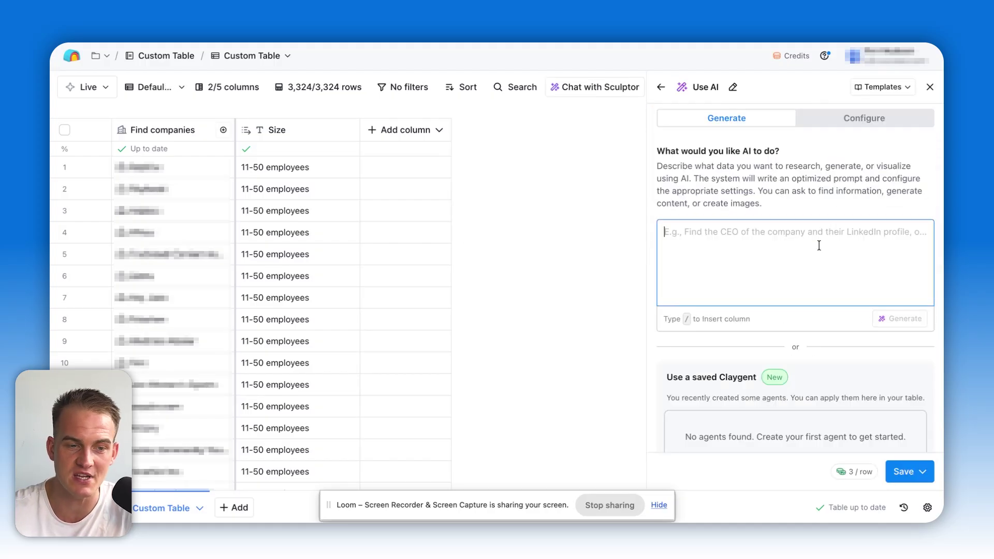
pyautogui.write('Is the company 11-50 employees, based out of the US and is output "qualified" if so and say "bad fit" if not.  output qualified or bad fit and nothing else.  the inputs: headcount = Size country = country')
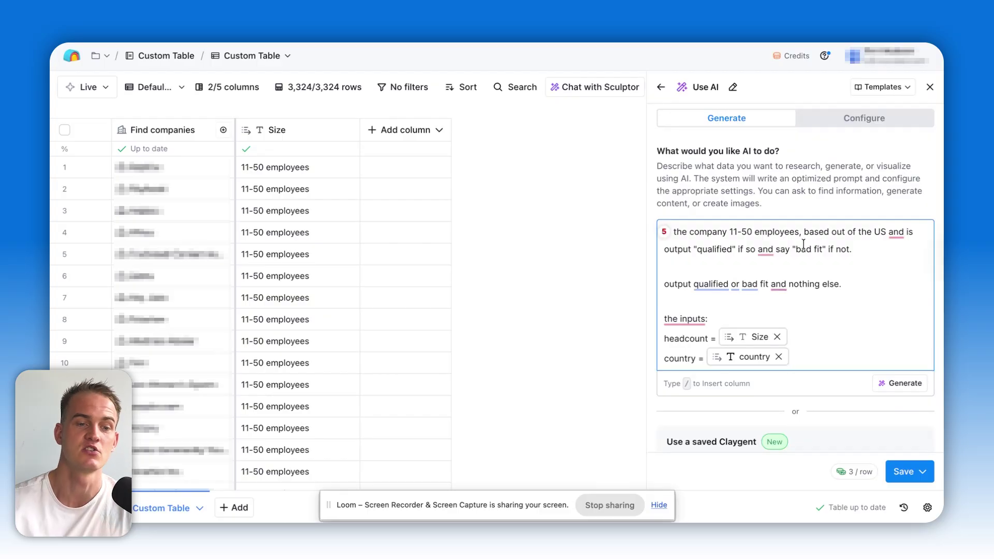
pyautogui.tripleClick(722, 235)
pyautogui.click(873, 257)
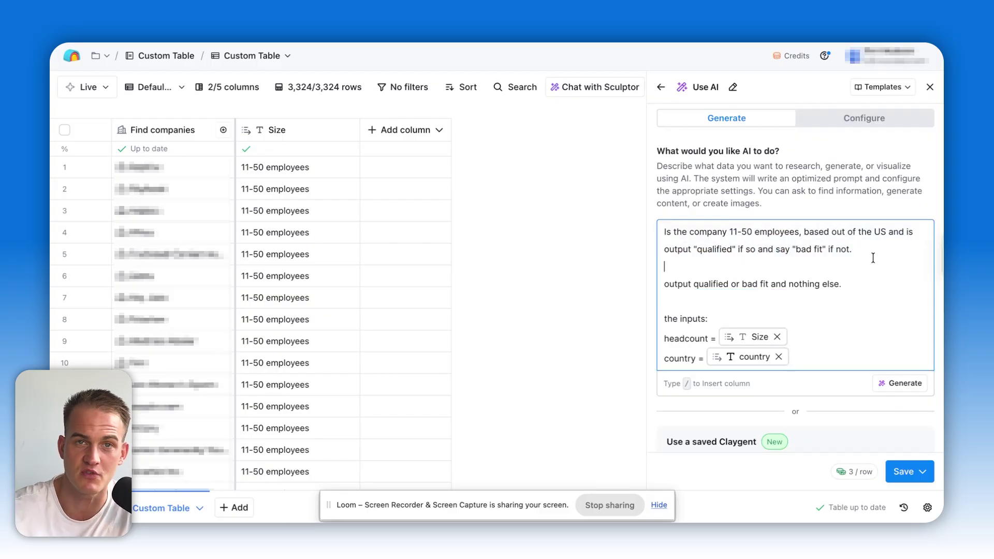
pyautogui.moveTo(727, 232); pyautogui.dragTo(883, 248)
pyautogui.click(843, 125)
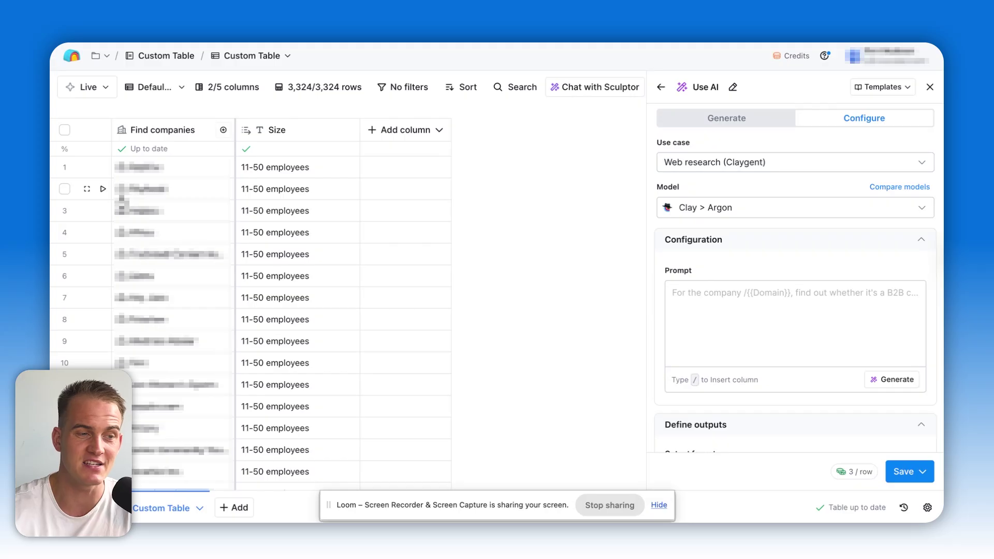
pyautogui.click(929, 87)
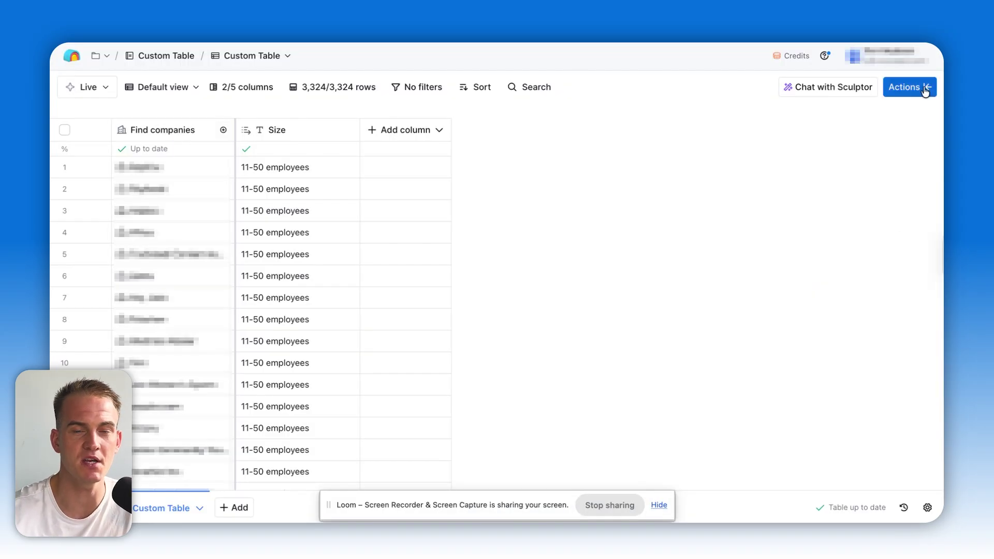
# Start a Find people search and expand its Job title criteria
pyautogui.click(925, 88)
pyautogui.write('find people')
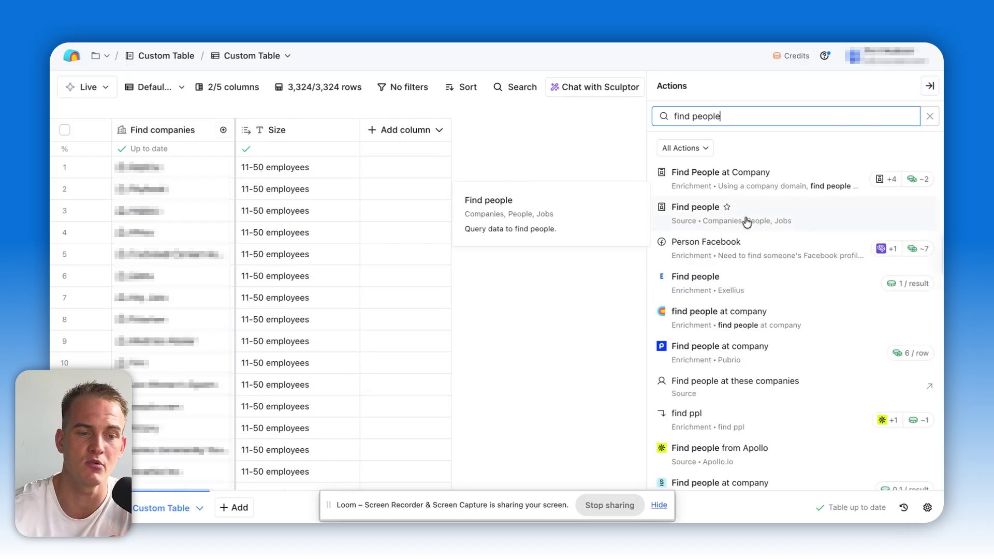
pyautogui.click(689, 216)
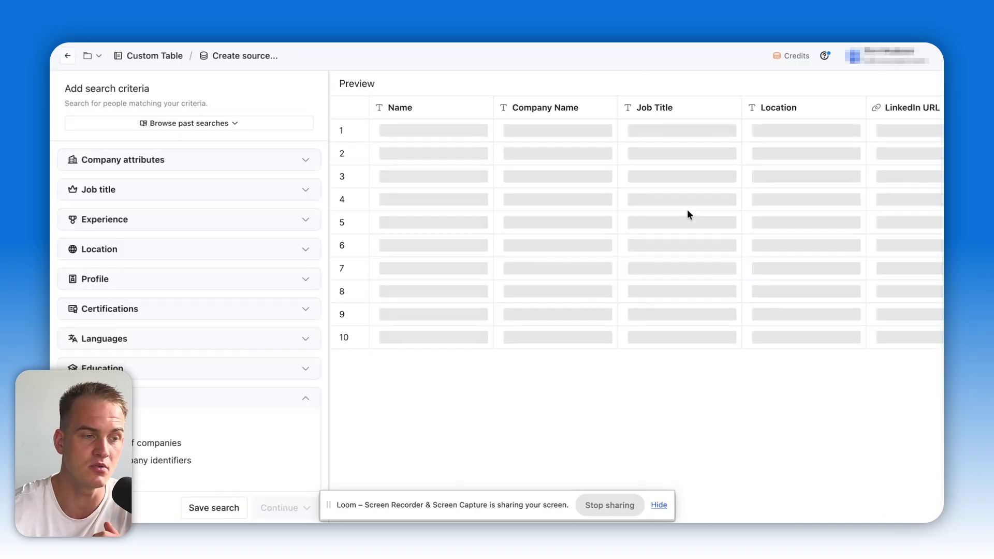
pyautogui.click(228, 190)
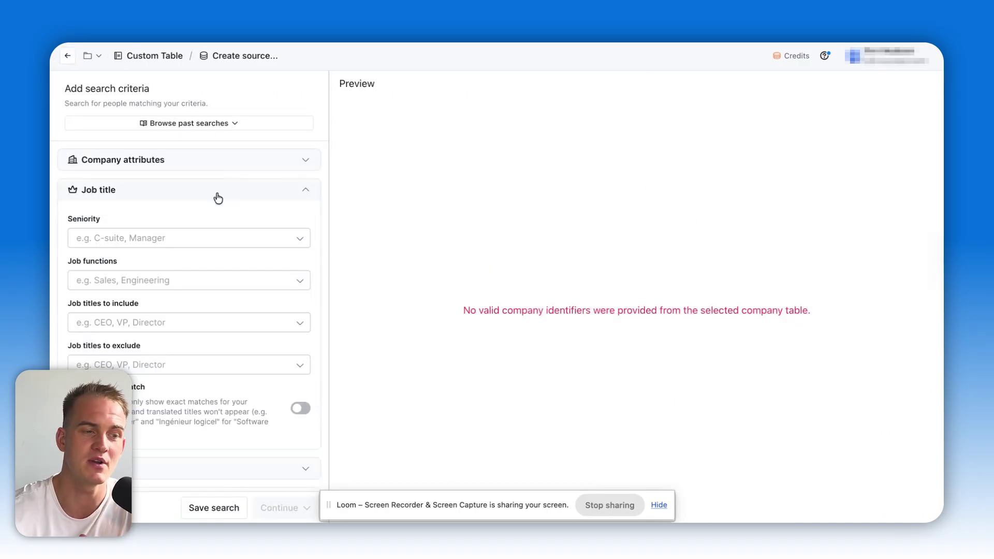
pyautogui.scroll(-3, 250, 310)
pyautogui.scroll(-5, 250, 313)
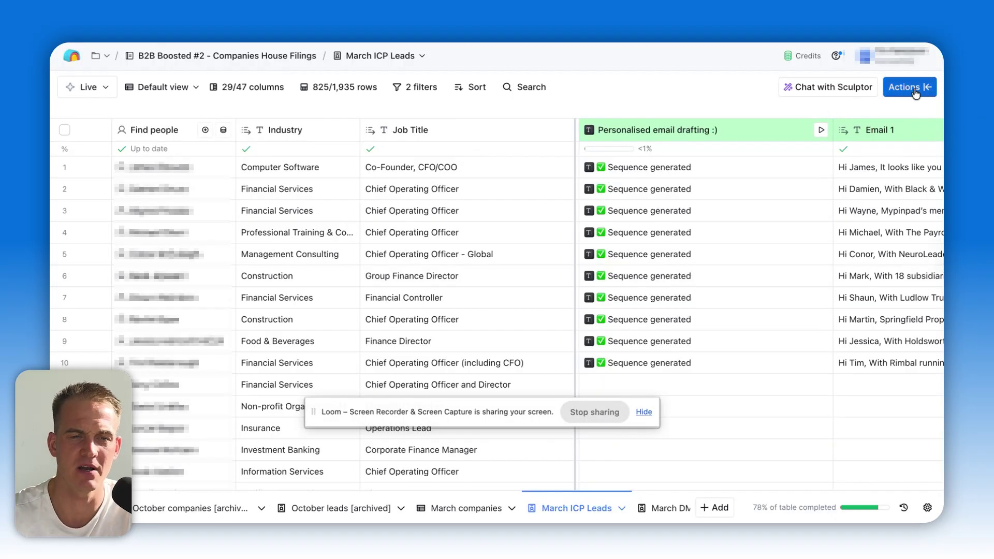
# Open row 6's personalised Email 1 draft in full view
pyautogui.click(911, 87)
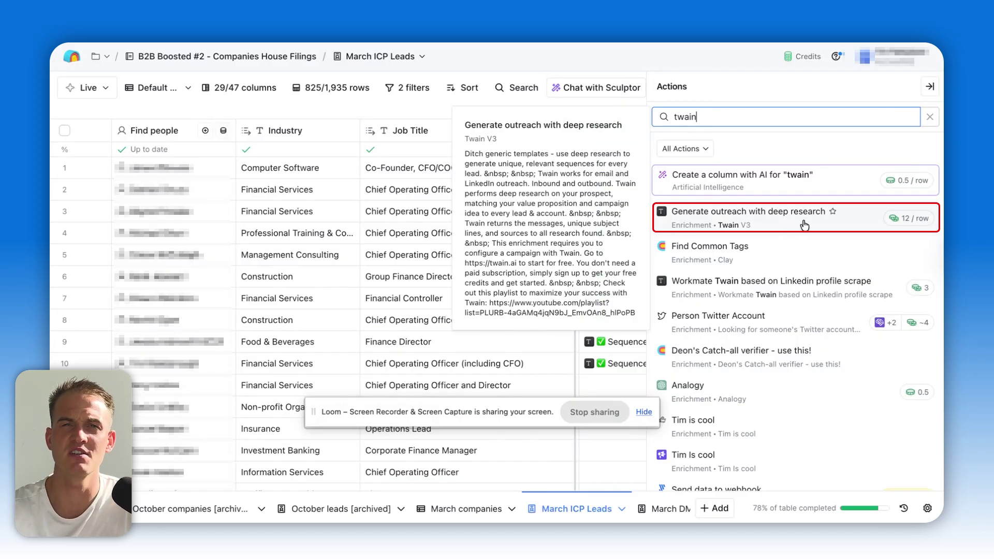
pyautogui.click(929, 86)
pyautogui.click(652, 254)
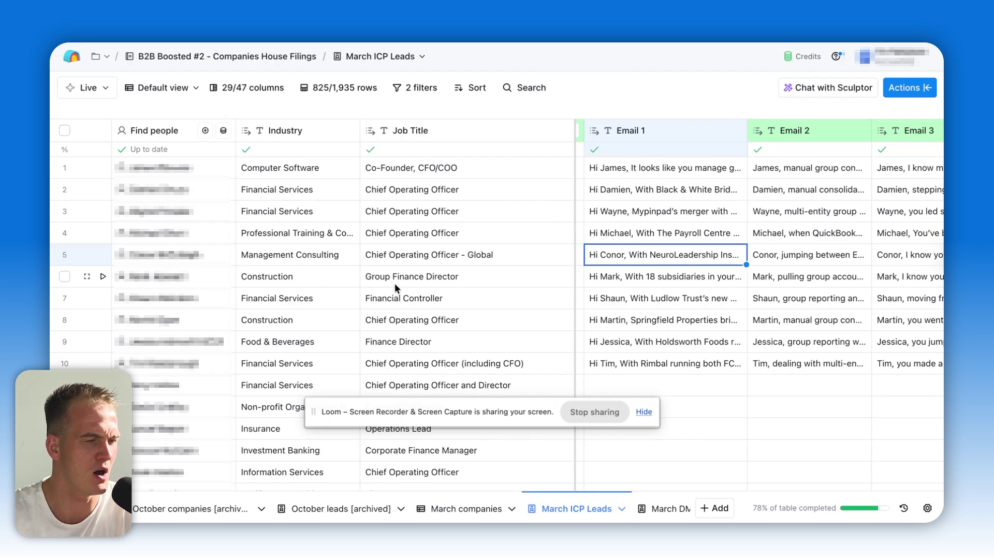
pyautogui.doubleClick(620, 267)
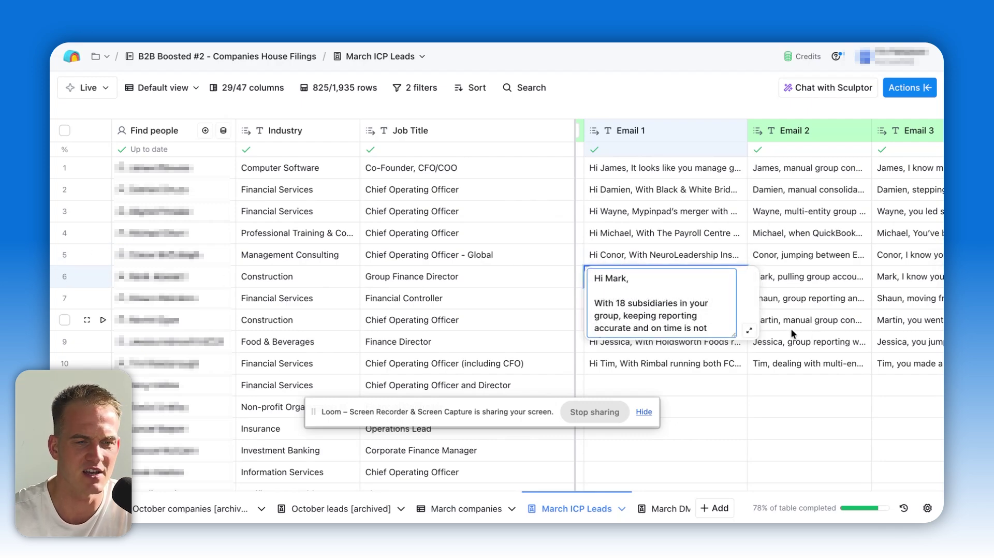
pyautogui.click(748, 329)
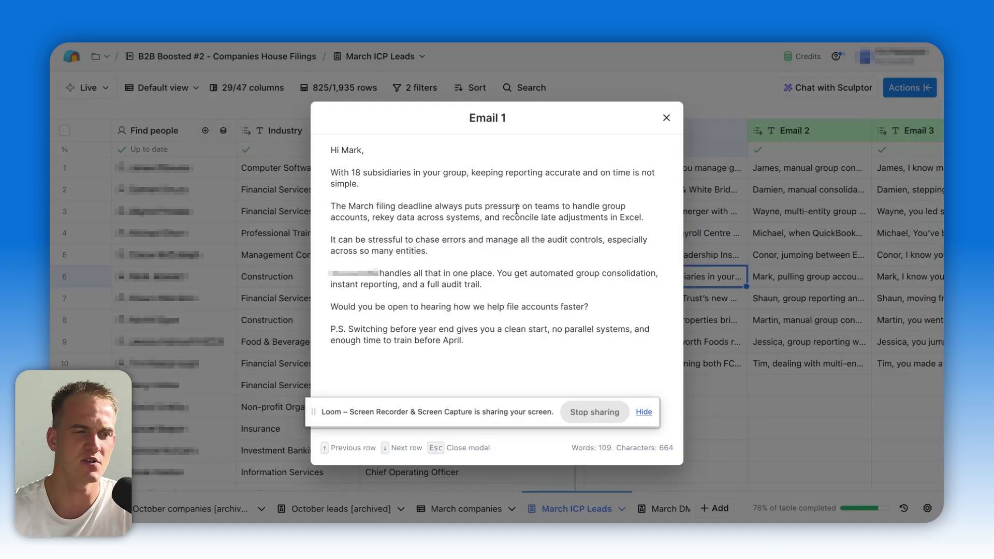
# Highlight the 18-subsidiaries opening and the March filing deadline sentence, then close the draft
pyautogui.moveTo(404, 184); pyautogui.dragTo(469, 173)
pyautogui.click(331, 173)
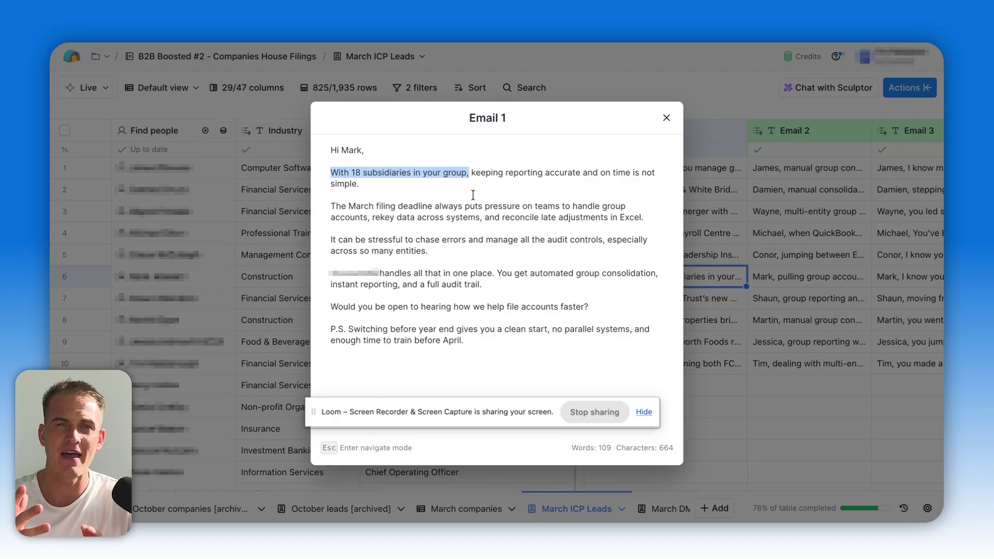
pyautogui.click(370, 195)
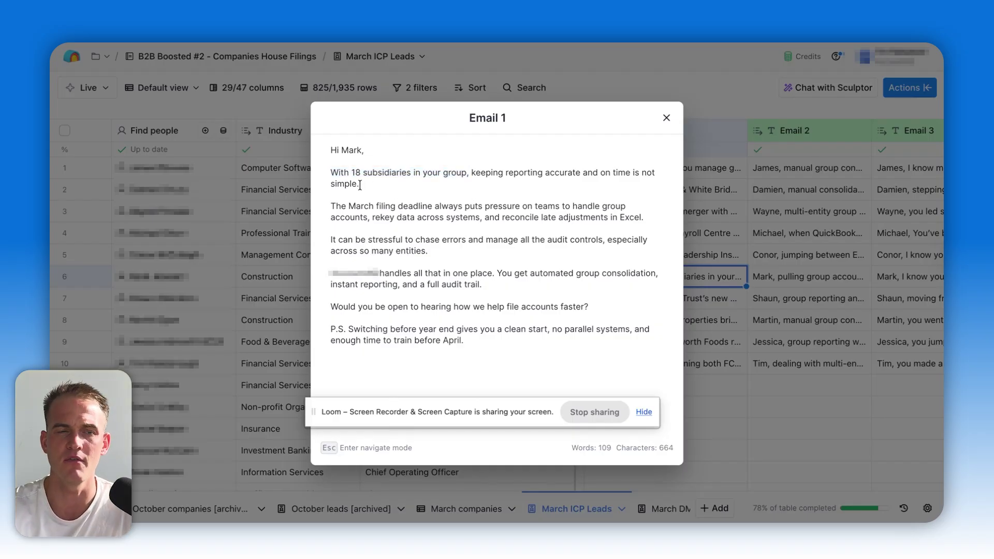
pyautogui.moveTo(333, 173); pyautogui.dragTo(463, 182)
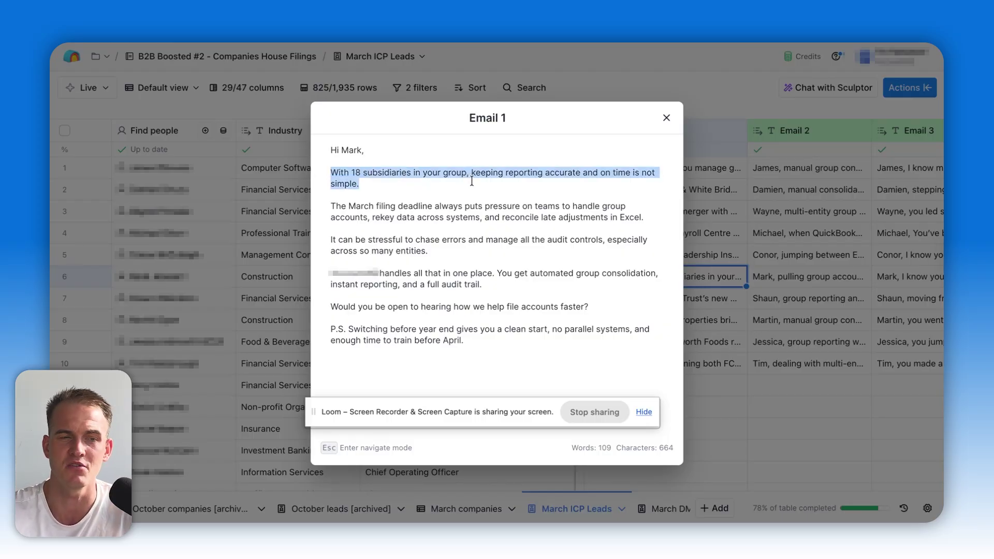
pyautogui.moveTo(336, 206)
pyautogui.mouseDown()
pyautogui.moveTo(598, 218)
pyautogui.moveTo(361, 220)
pyautogui.moveTo(330, 206)
pyautogui.mouseUp()
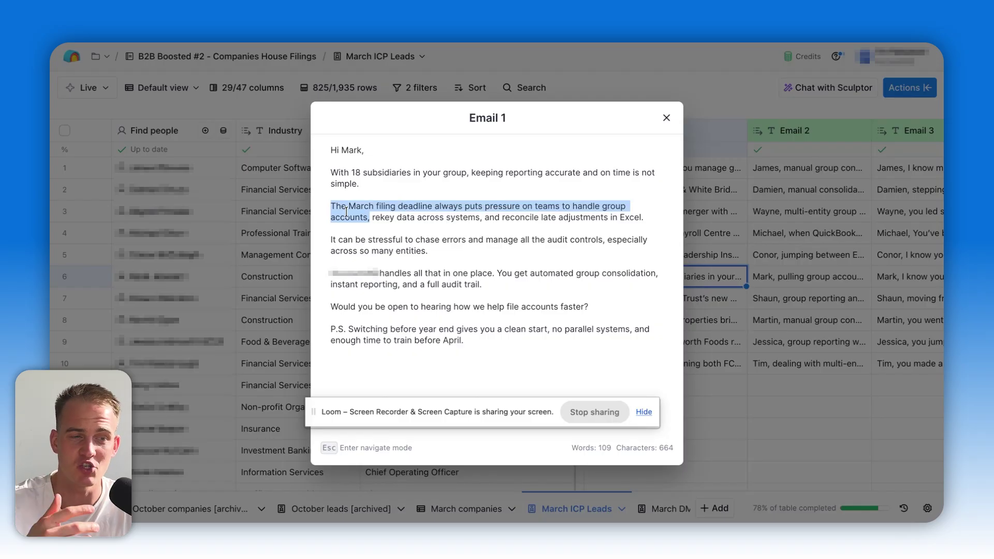
pyautogui.click(445, 198)
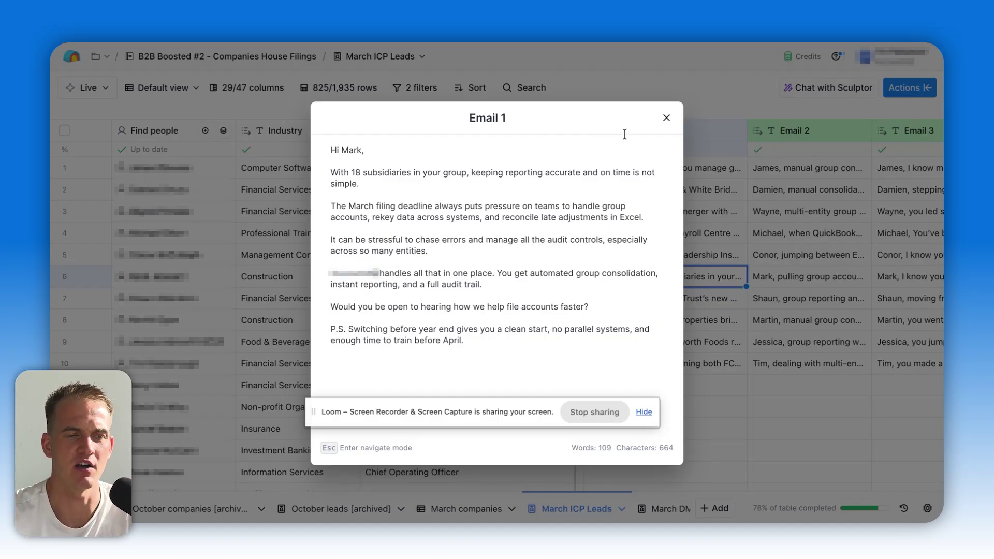
pyautogui.click(909, 88)
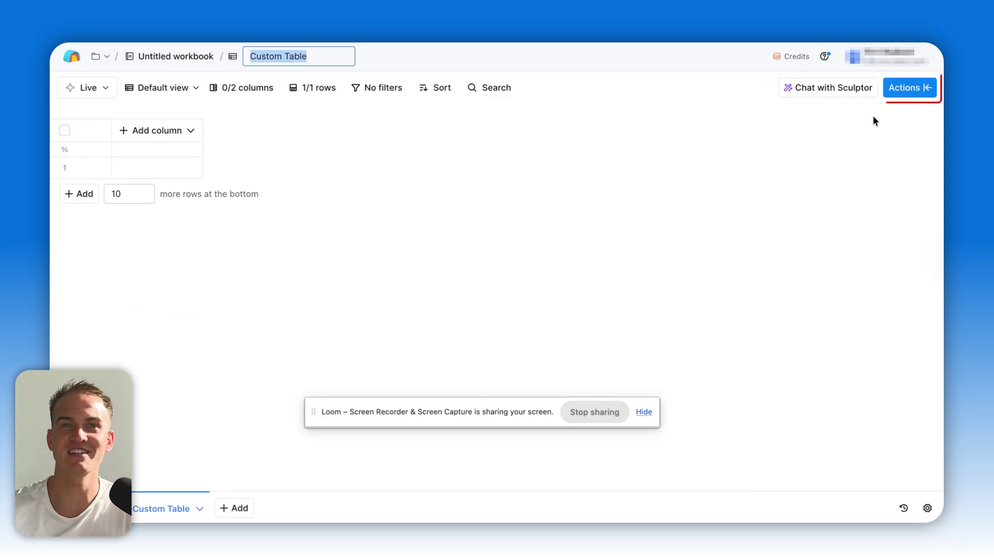
# Review Smartlead's Add Lead to Campaign setup, then start searching actions for HubSpot
pyautogui.click(900, 88)
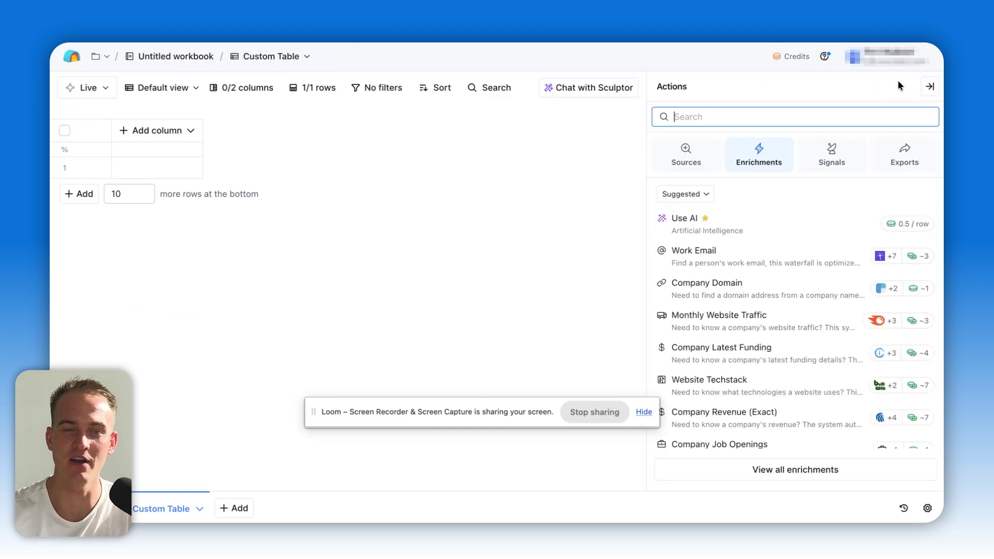
pyautogui.write('smartlead')
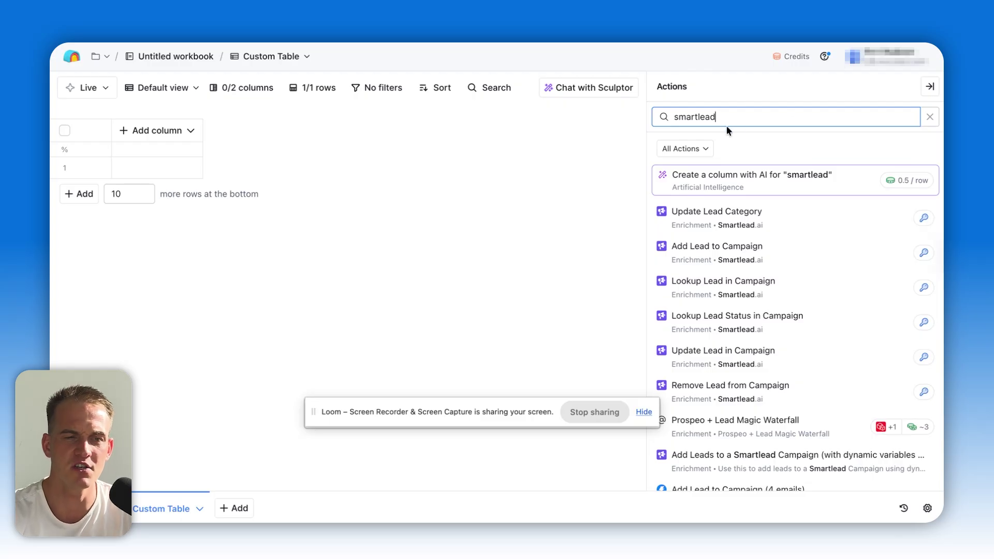
pyautogui.moveTo(722, 118); pyautogui.dragTo(665, 117)
pyautogui.click(681, 246)
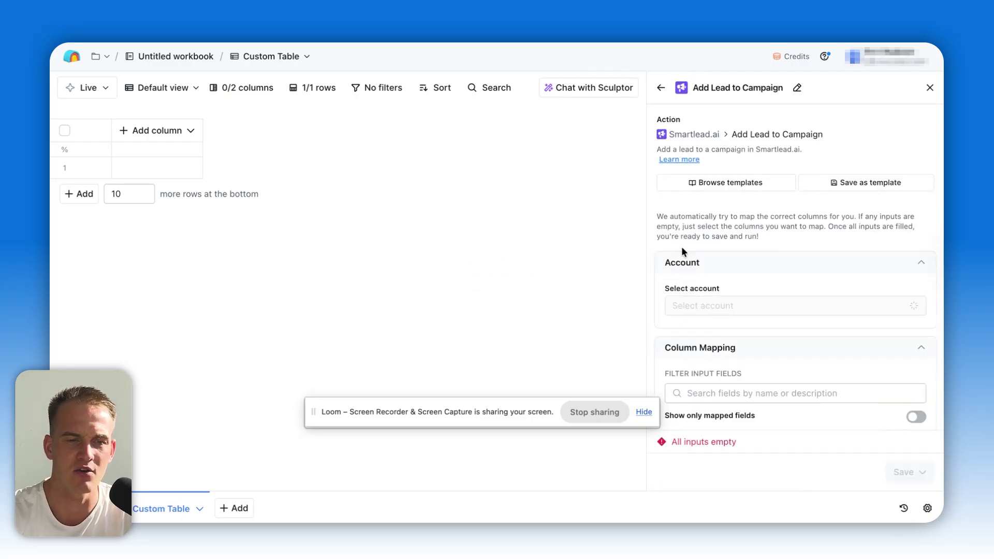
pyautogui.scroll(-3, 742, 237)
pyautogui.scroll(-10, 742, 237)
pyautogui.scroll(15, 737, 151)
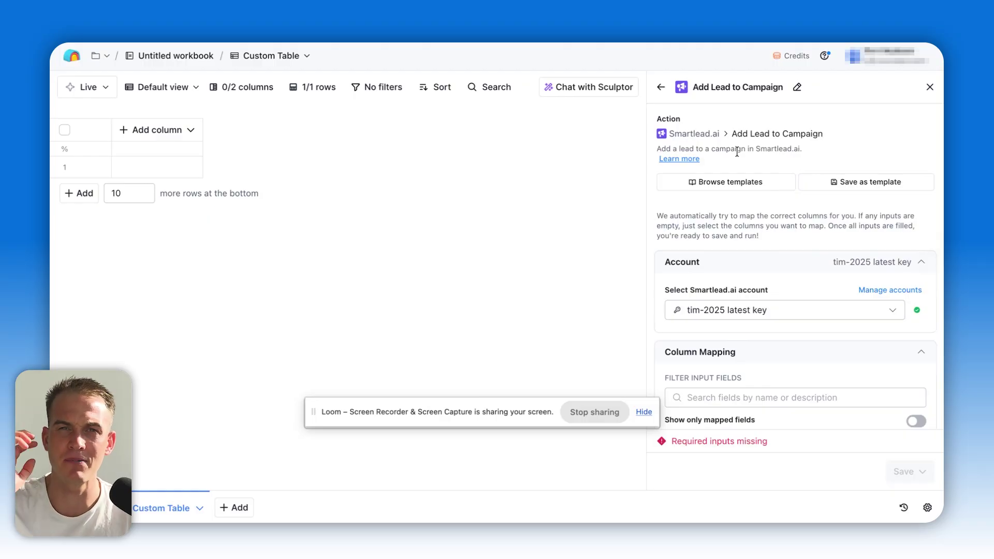
pyautogui.click(661, 87)
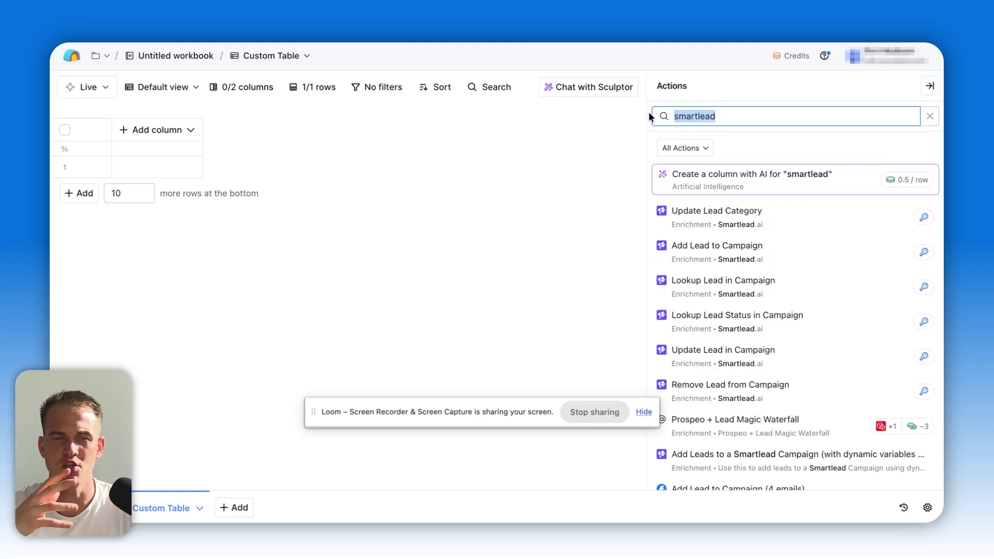
pyautogui.write('hubspot')
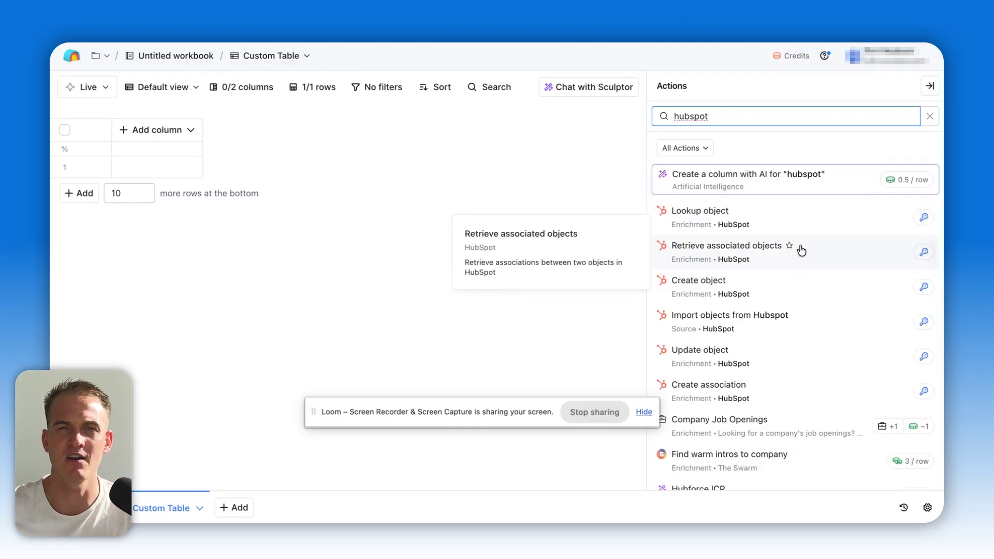
# Open Slack's Send message to channel setup and look over its Column Mapping and Message field
pyautogui.hotkey('ctrl', 'a')
pyautogui.write('slack')
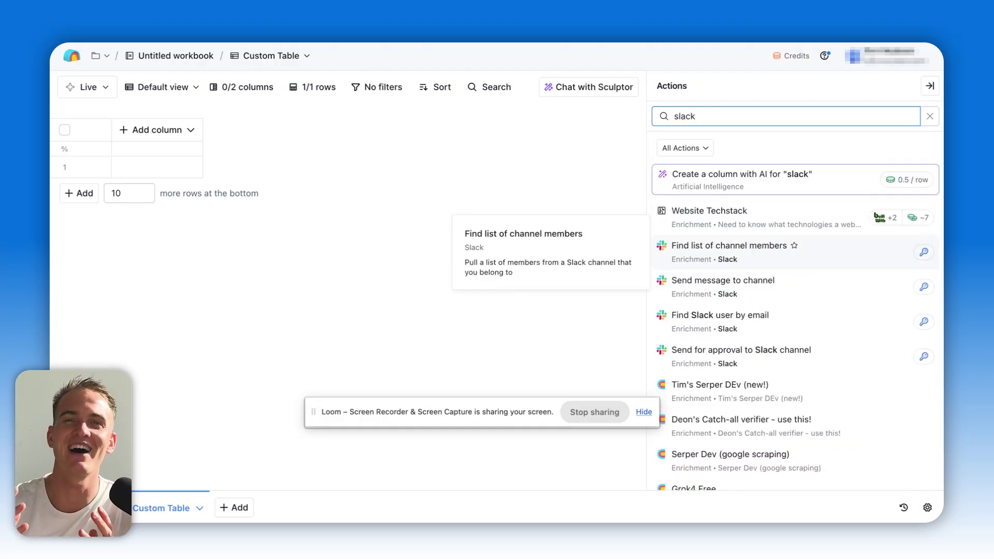
pyautogui.click(784, 302)
pyautogui.scroll(-3, 735, 297)
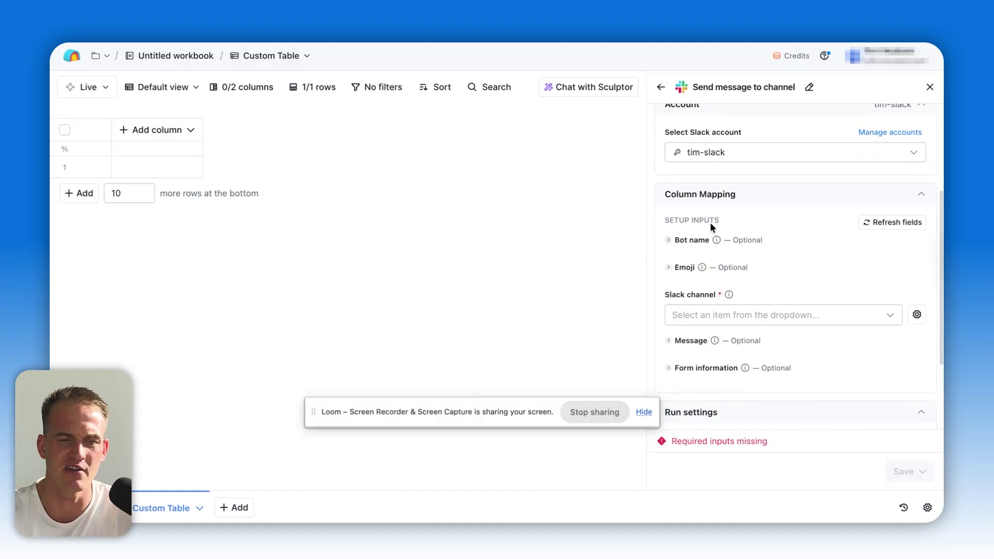
pyautogui.scroll(3, 715, 169)
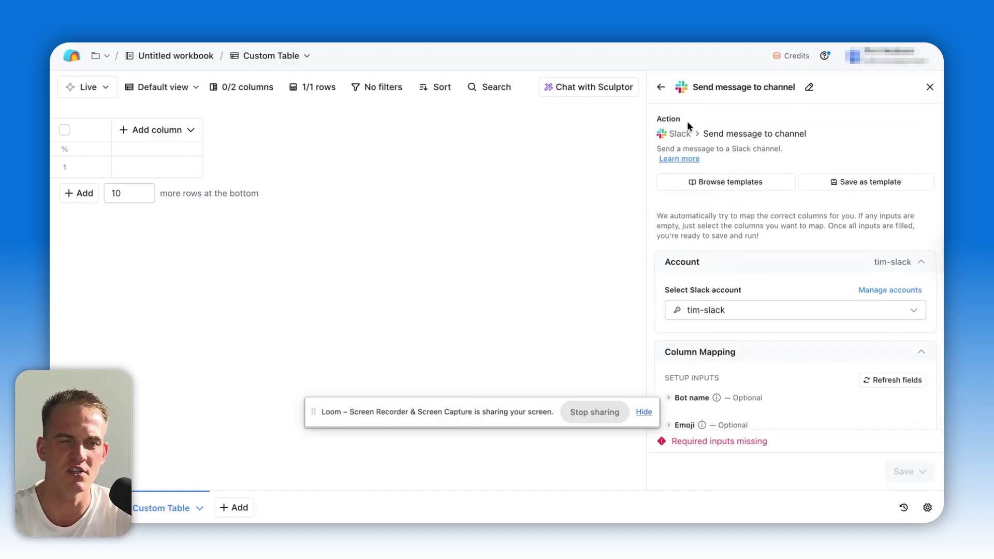
pyautogui.click(660, 89)
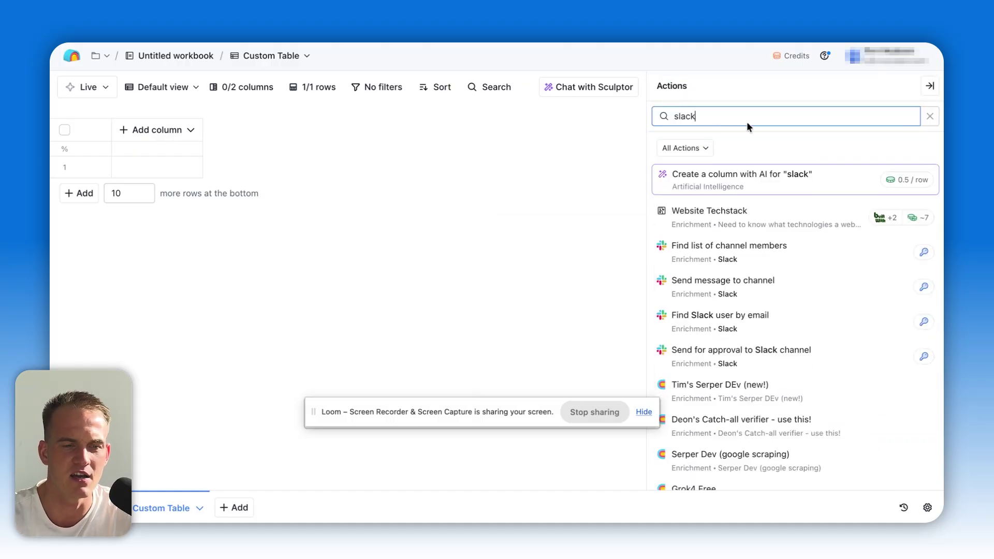
pyautogui.click(766, 291)
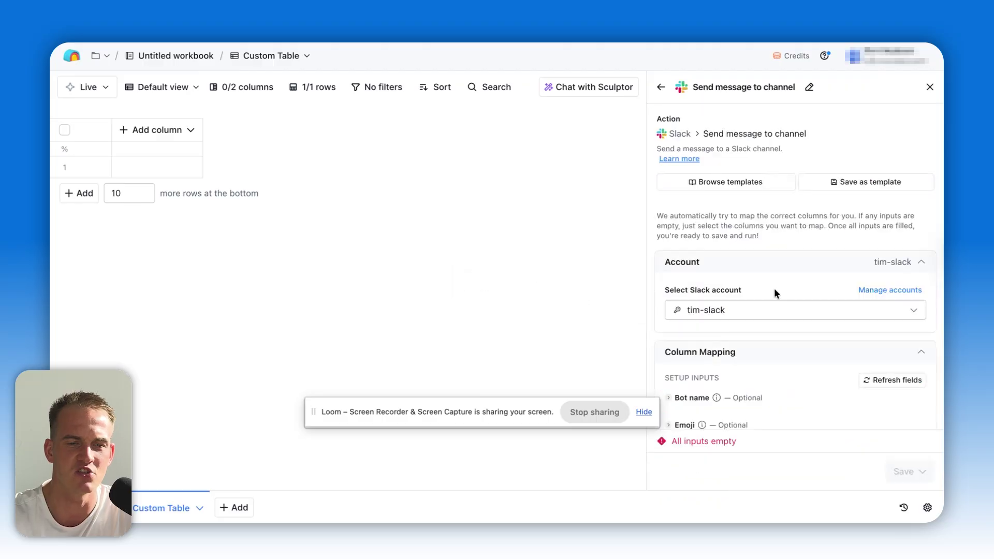
pyautogui.scroll(-5, 726, 270)
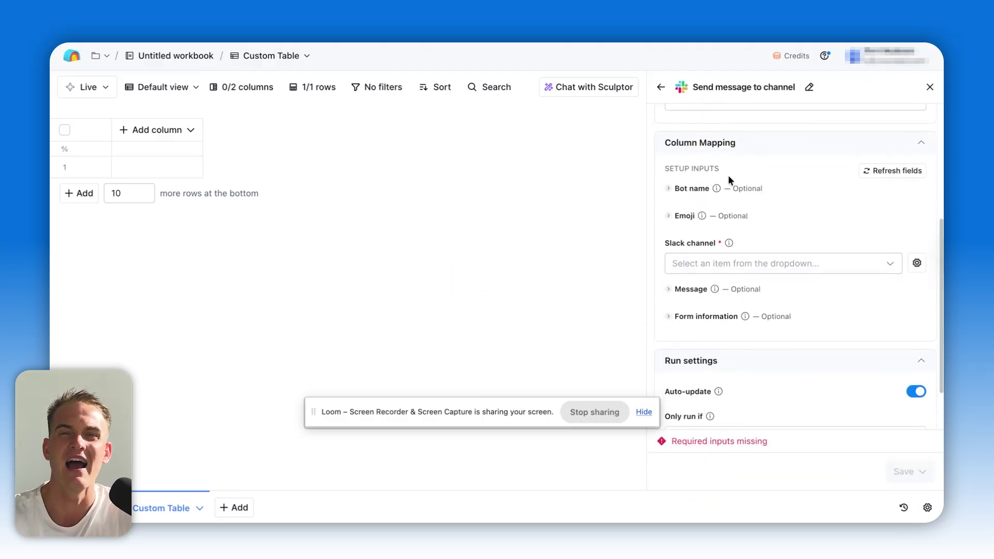
pyautogui.click(684, 291)
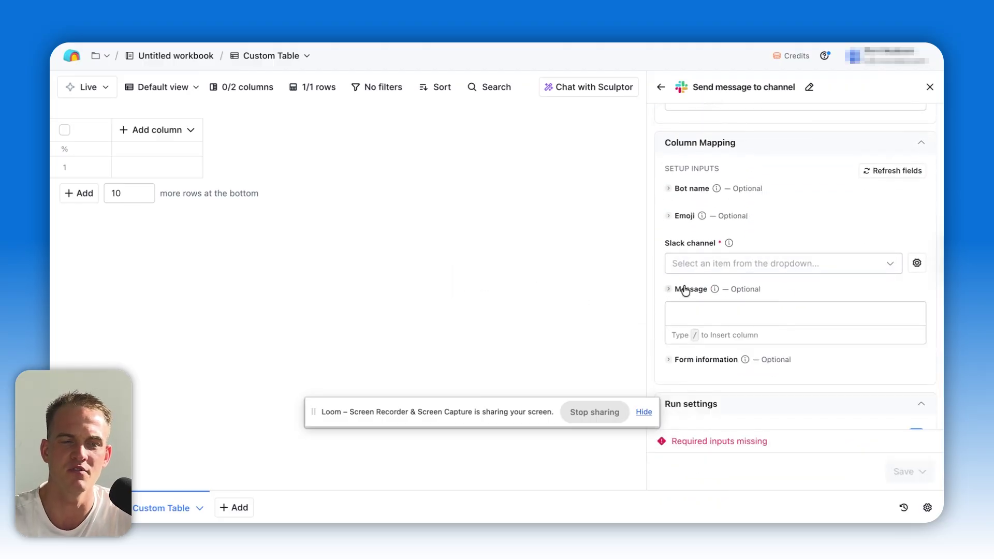
pyautogui.click(685, 291)
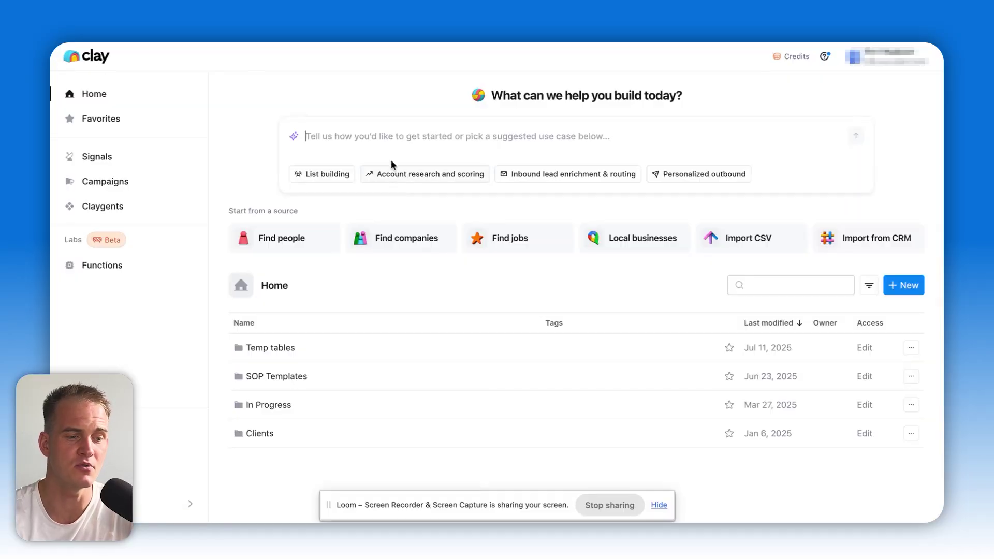
# Create a new workbook named 'POS selling'
pyautogui.click(905, 285)
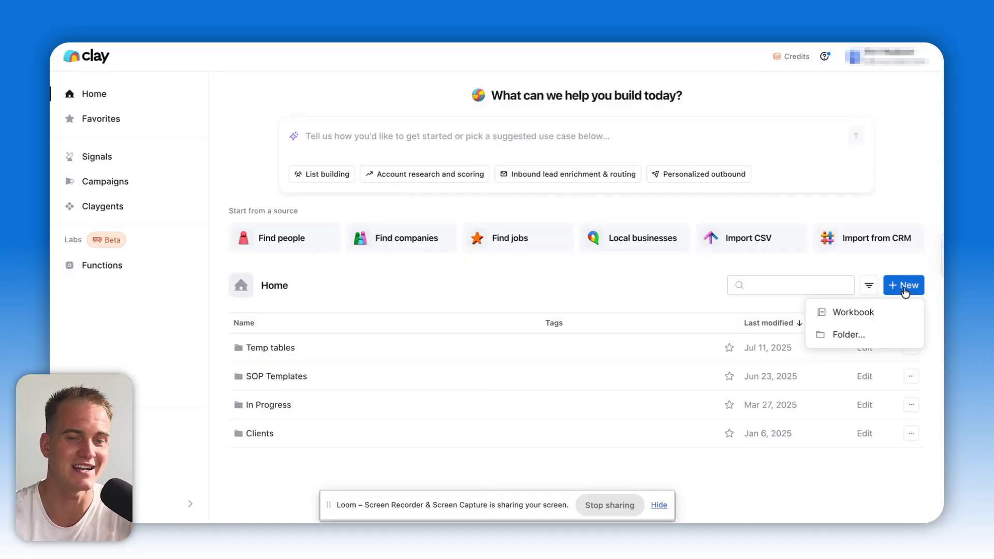
pyautogui.click(849, 312)
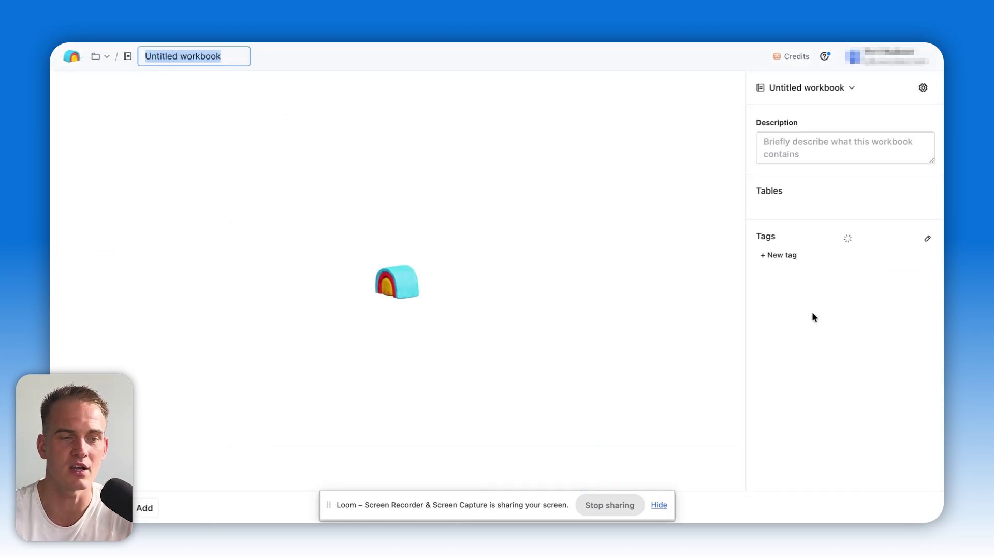
pyautogui.write('PO')
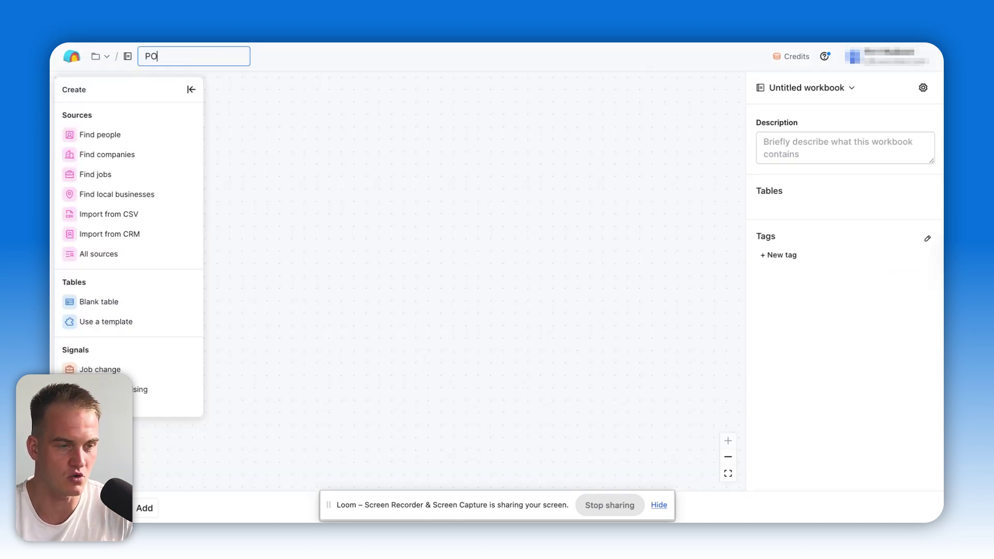
pyautogui.write('S selling')
pyautogui.press('Return')
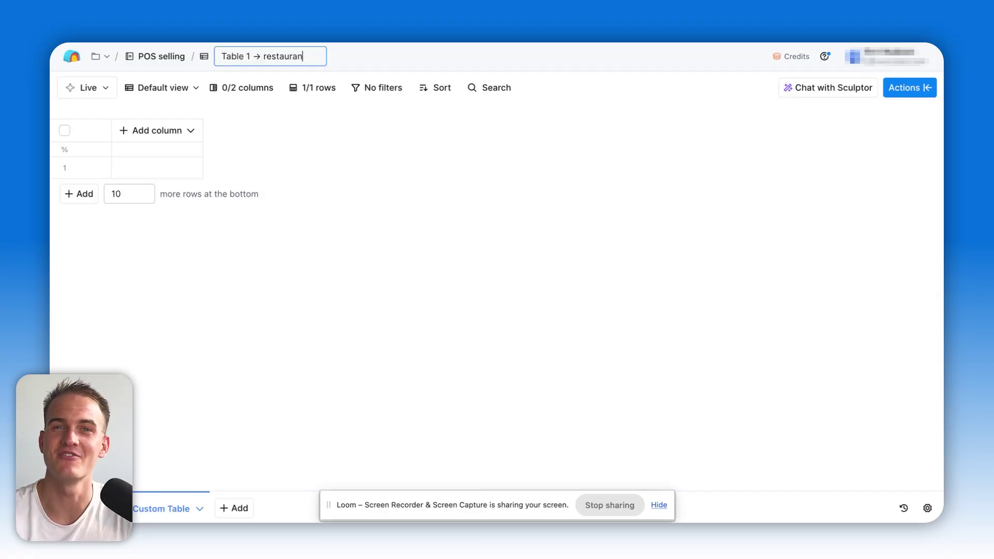
# Name the table 'Table 1 -> restaurants' and search the actions for Openmart
pyautogui.write('ts')
pyautogui.press('Return')
pyautogui.click(920, 96)
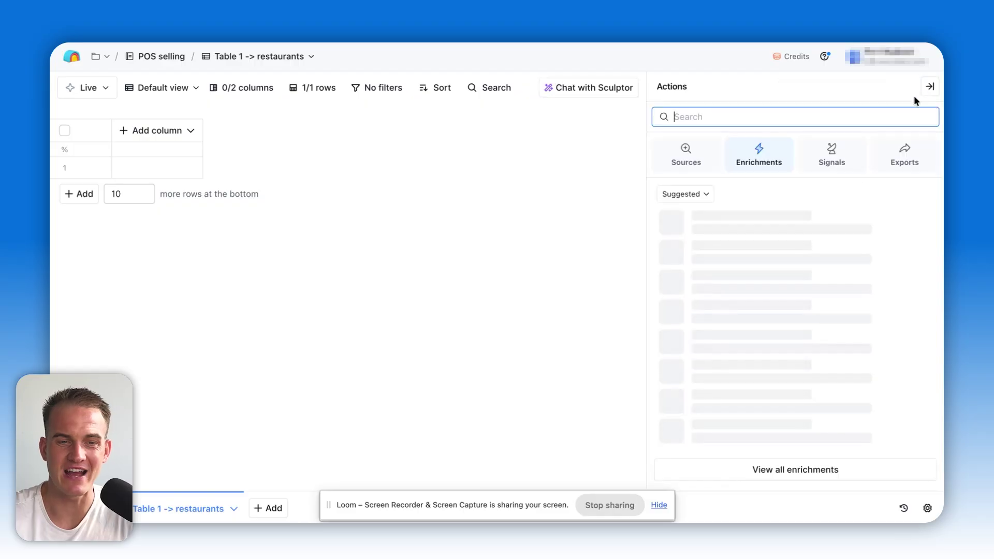
pyautogui.scroll(-1, 782, 269)
pyautogui.scroll(1, 781, 269)
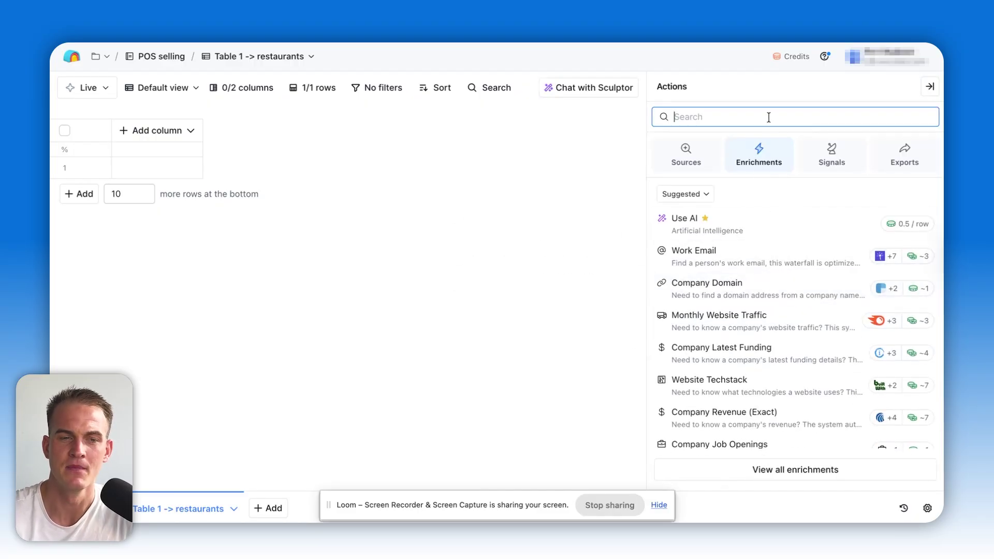
pyautogui.write('openmart')
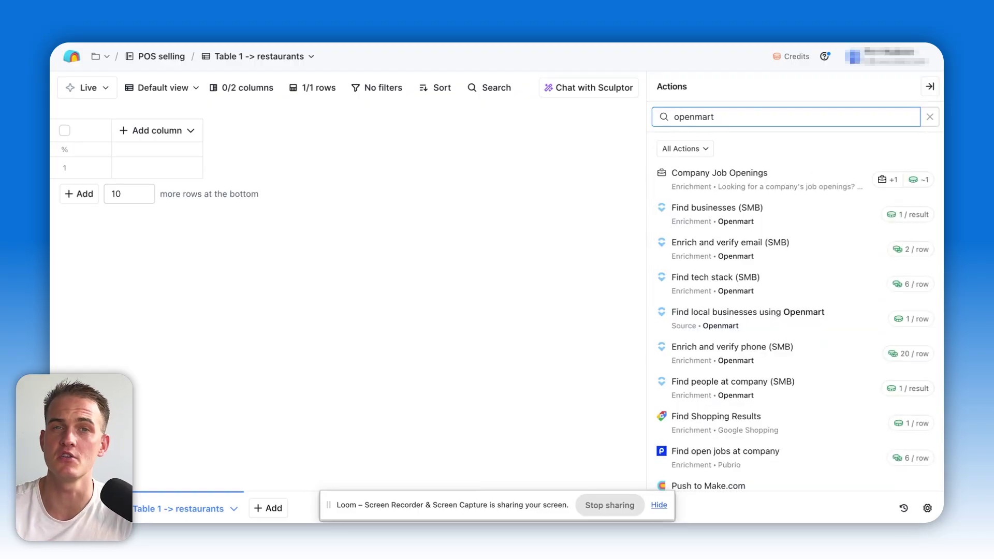
pyautogui.scroll(-3, 807, 191)
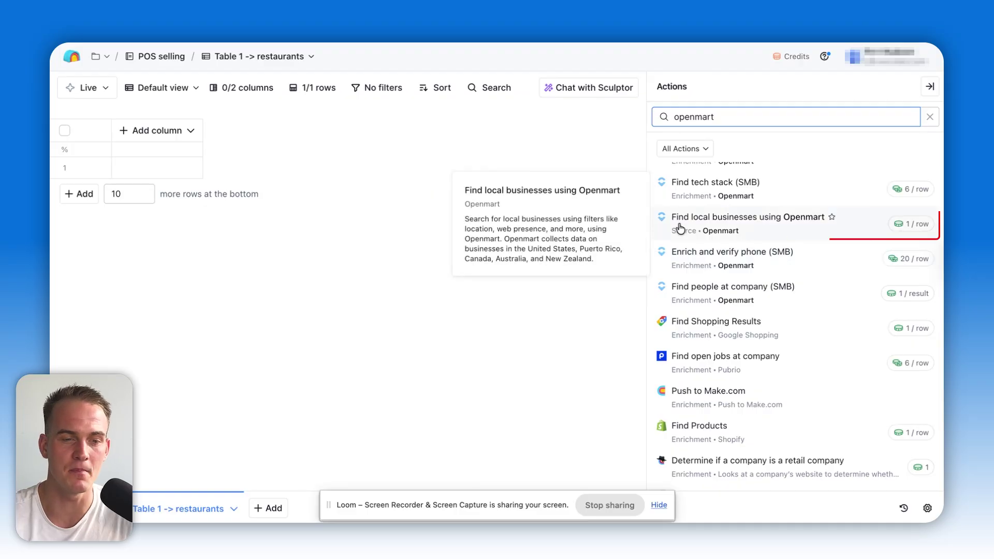
# Start an Openmart local business search for restaurants in New York, limited to 10 results
pyautogui.click(859, 228)
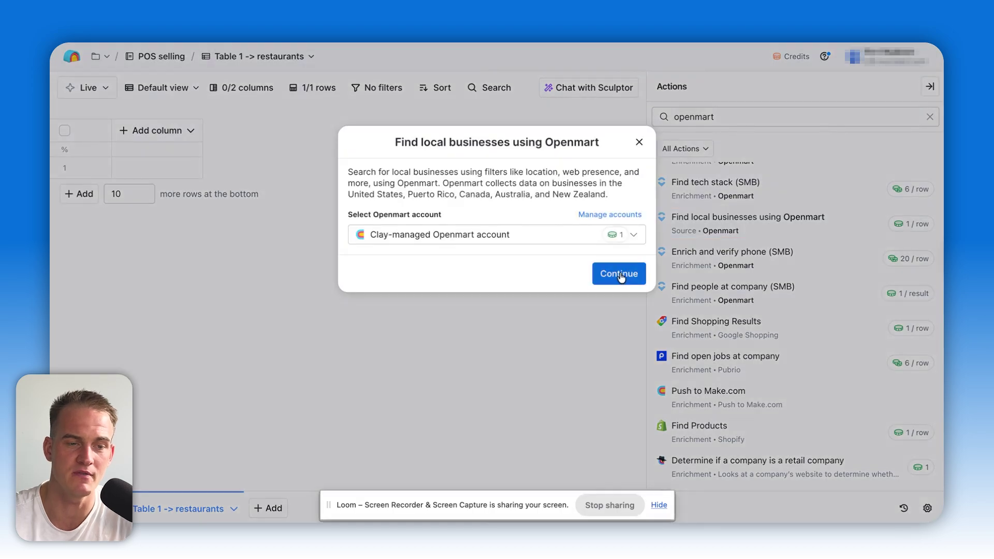
pyautogui.click(618, 274)
pyautogui.click(561, 195)
pyautogui.write('re')
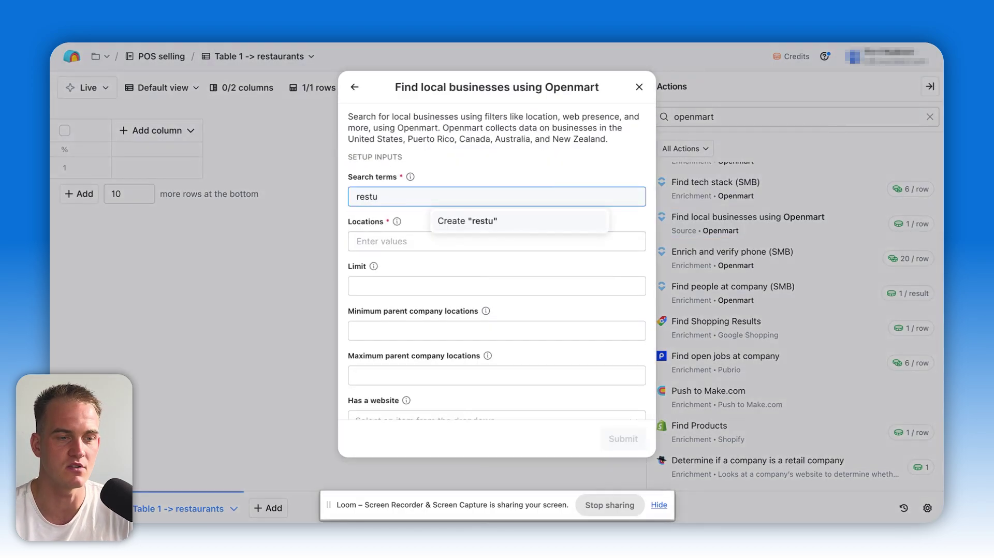
pyautogui.write('staraurant')
pyautogui.press('Return')
pyautogui.click(572, 239)
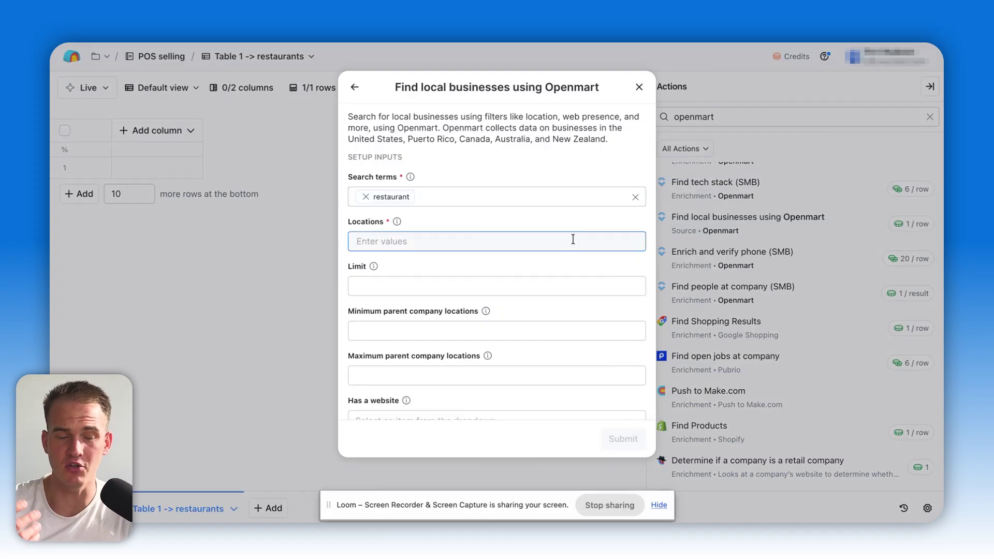
pyautogui.write('New York')
pyautogui.press('Return')
pyautogui.click(362, 286)
pyautogui.write('10')
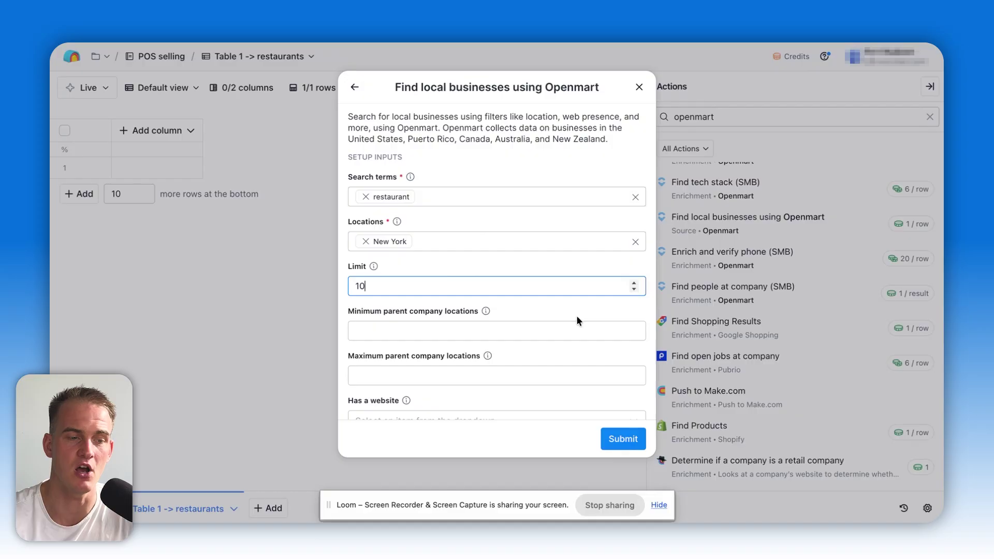
pyautogui.moveTo(469, 166); pyautogui.dragTo(370, 166)
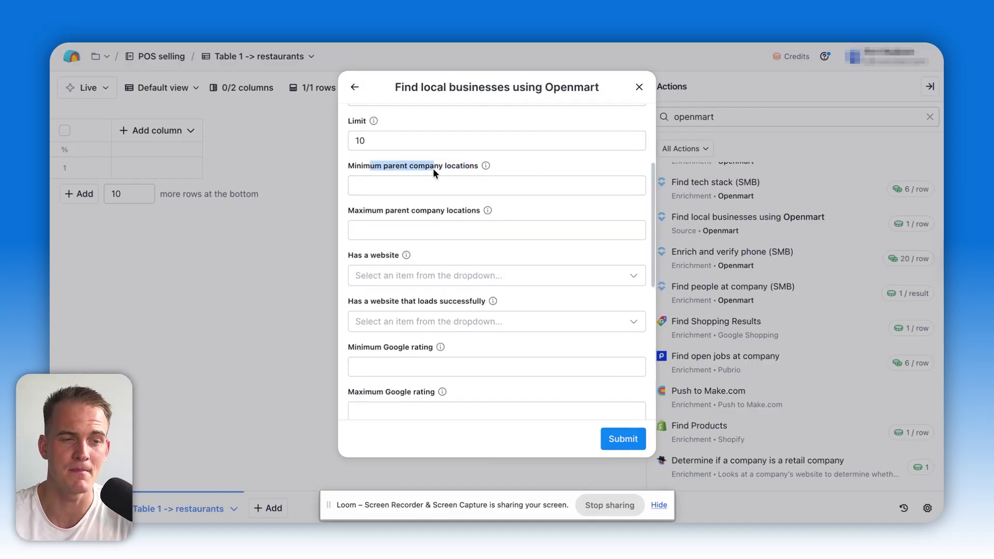
pyautogui.moveTo(364, 210); pyautogui.dragTo(456, 213)
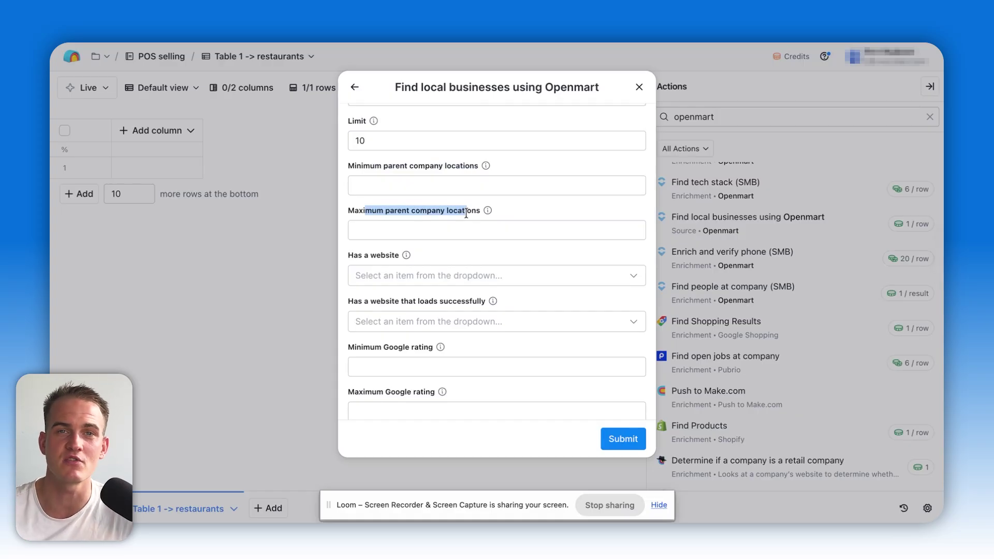
# Require a website that loads successfully and at least one decision maker's name
pyautogui.click(452, 275)
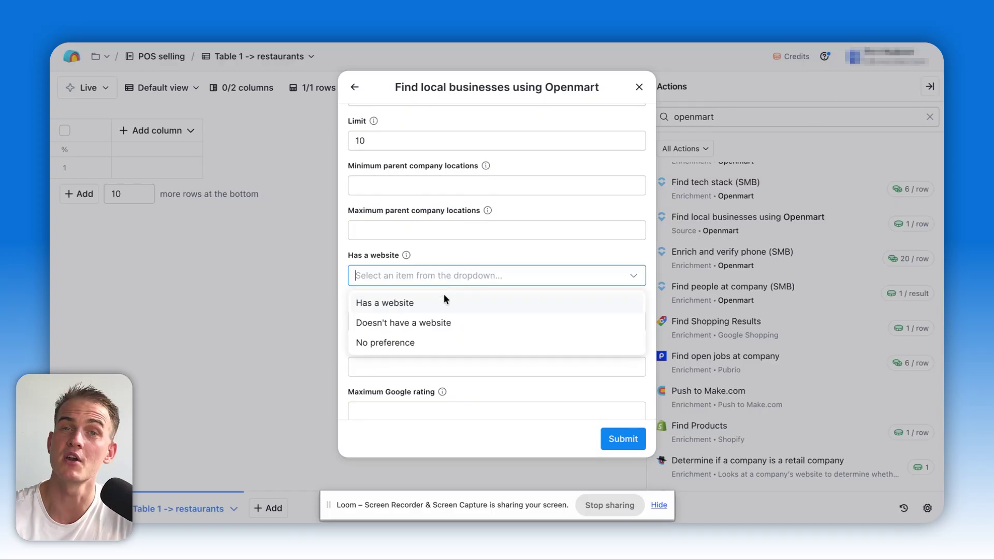
pyautogui.click(403, 303)
pyautogui.scroll(-3, 428, 282)
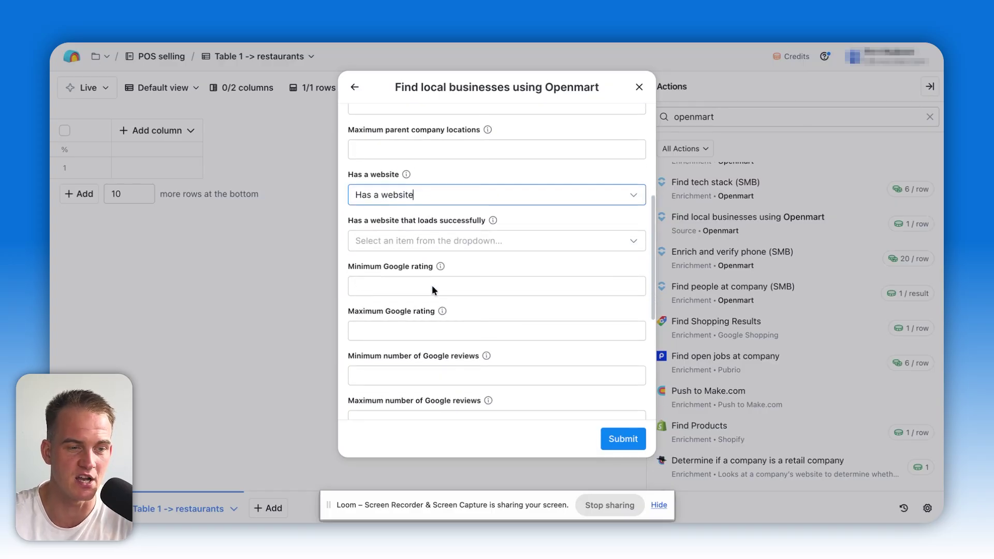
pyautogui.click(426, 240)
pyautogui.click(426, 237)
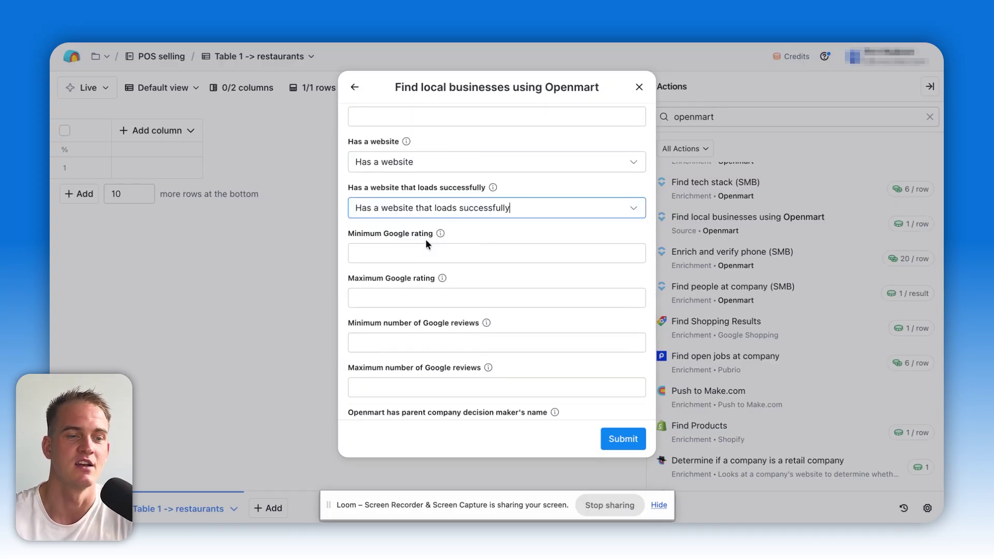
pyautogui.scroll(-1, 448, 241)
pyautogui.click(447, 242)
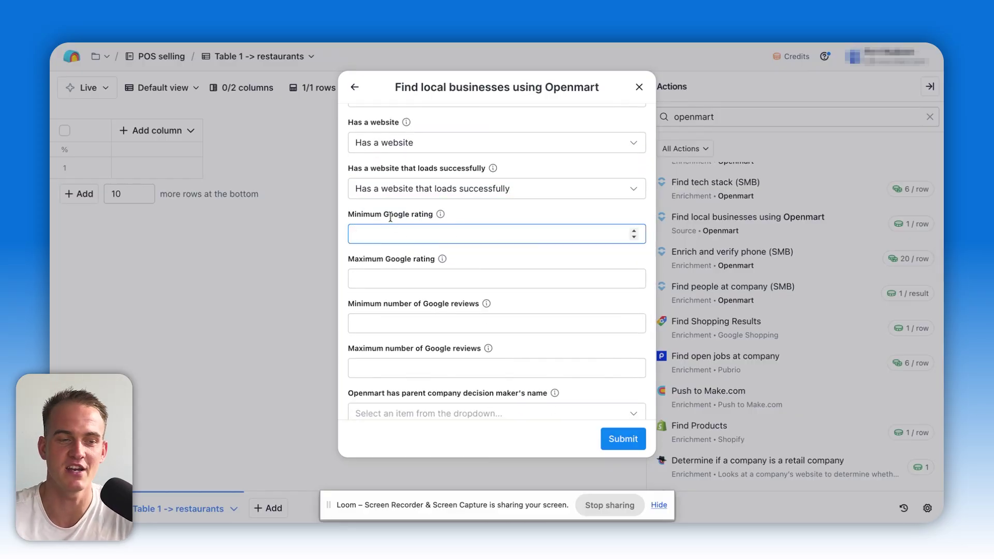
pyautogui.scroll(-5, 390, 218)
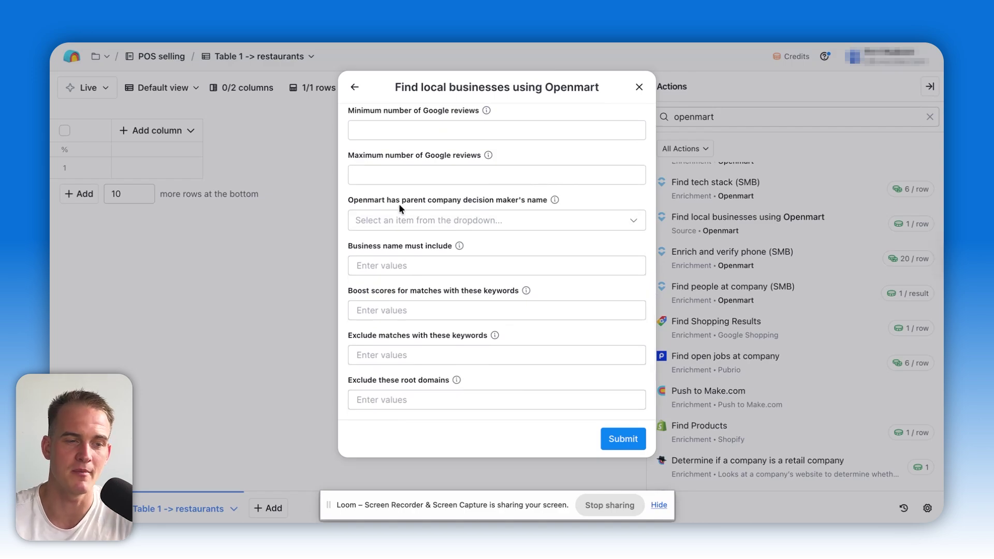
pyautogui.moveTo(366, 199); pyautogui.dragTo(531, 202)
pyautogui.click(515, 214)
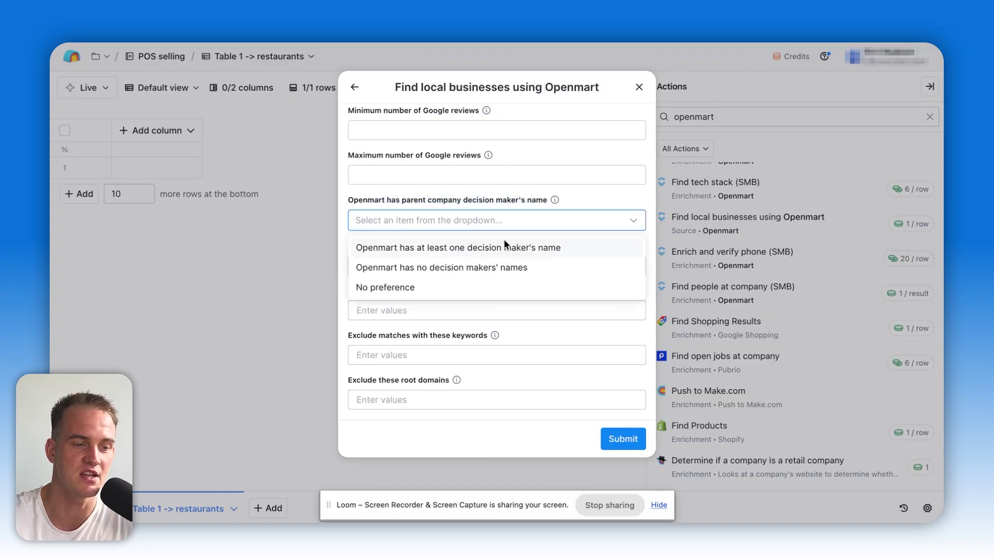
pyautogui.click(433, 248)
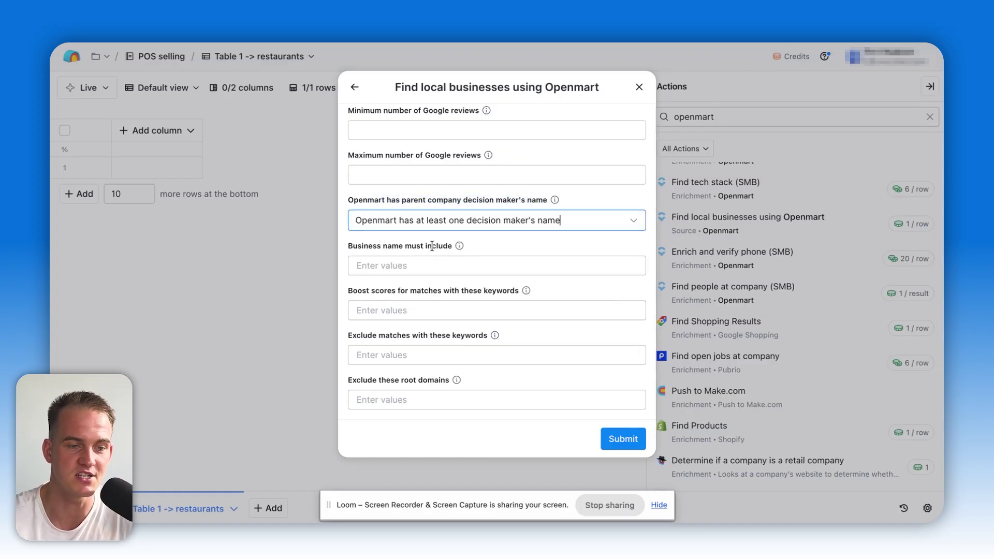
# Submit the Openmart search and open the first business's Business Info details
pyautogui.click(614, 440)
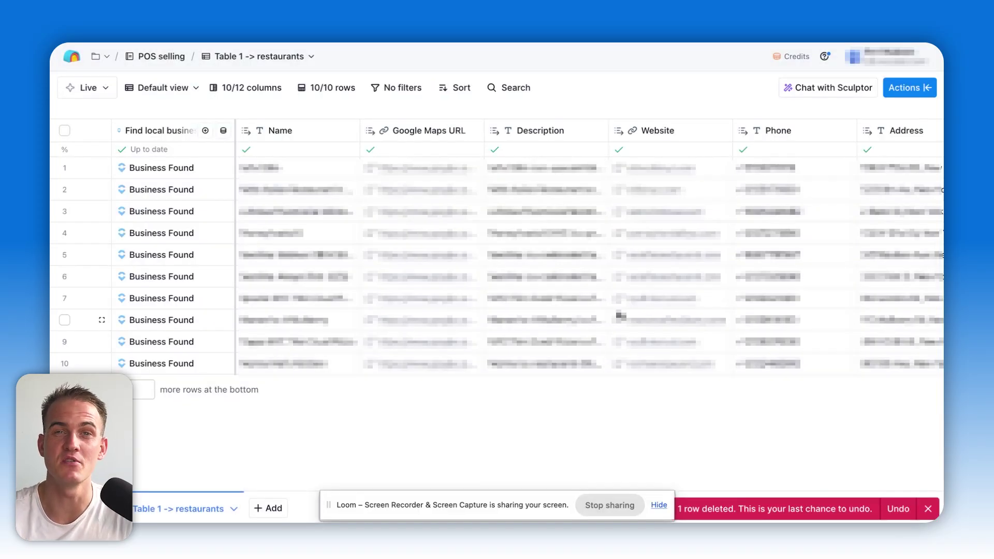
pyautogui.click(150, 171)
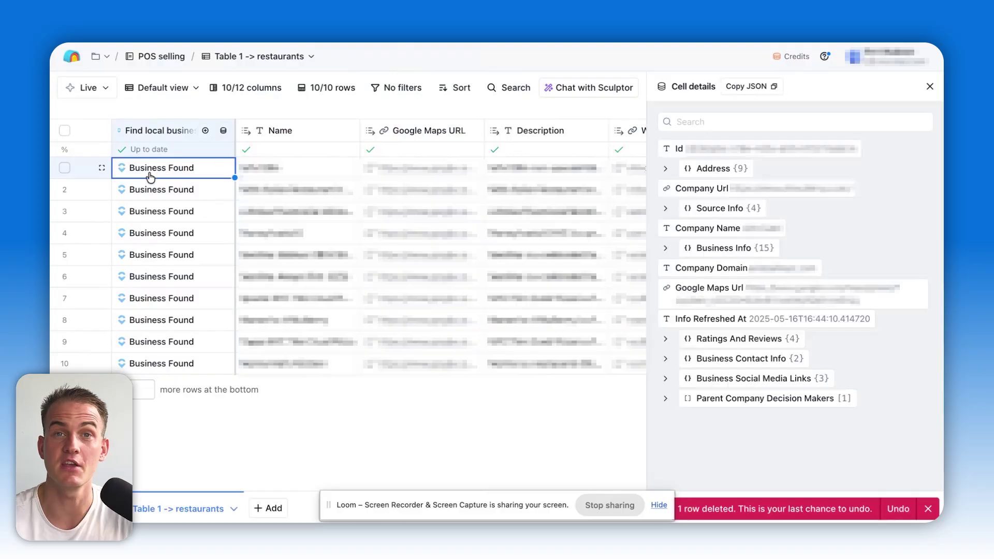
pyautogui.click(724, 246)
pyautogui.scroll(-3, 726, 310)
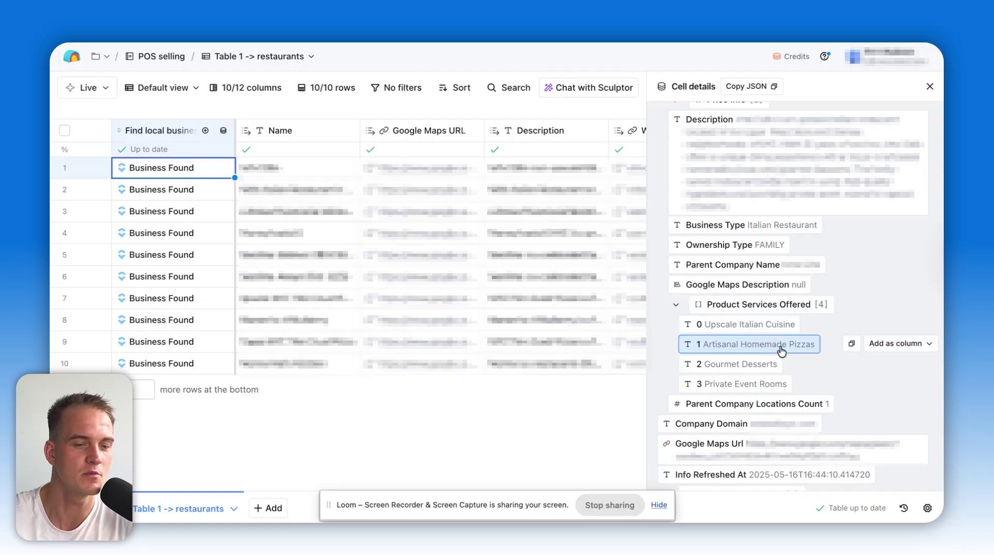
pyautogui.scroll(-2, 764, 386)
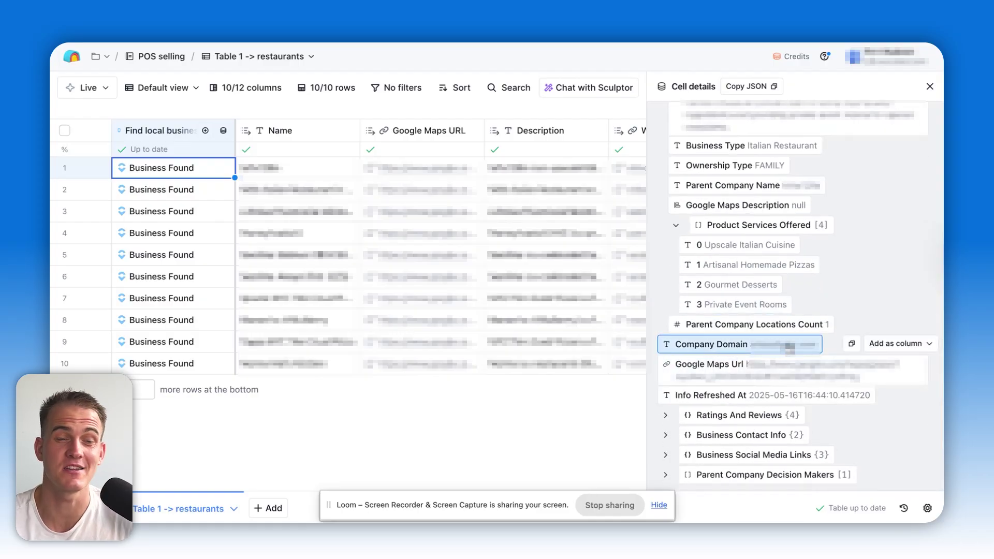
# Review its ratings, contact, social media and decision-maker sections, then close the details
pyautogui.click(759, 414)
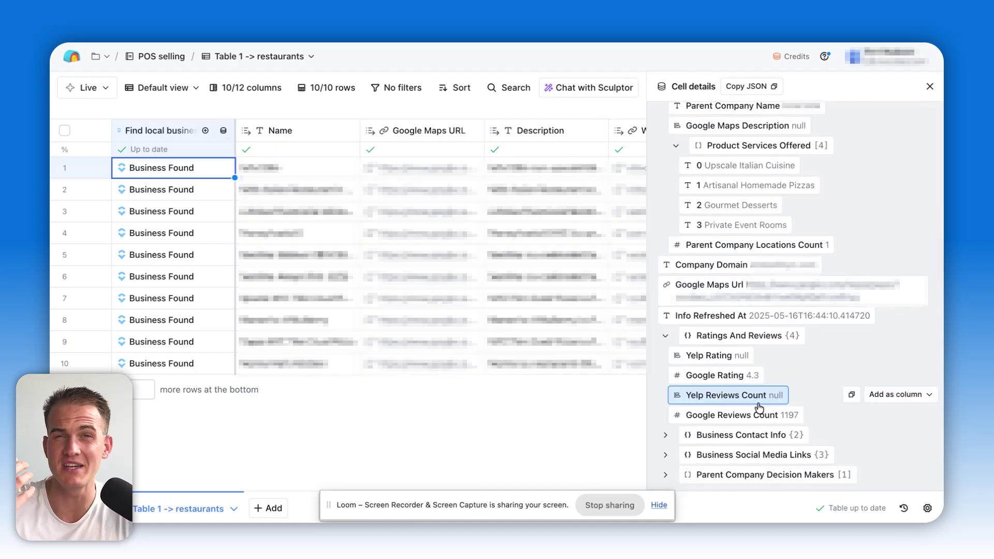
pyautogui.click(735, 435)
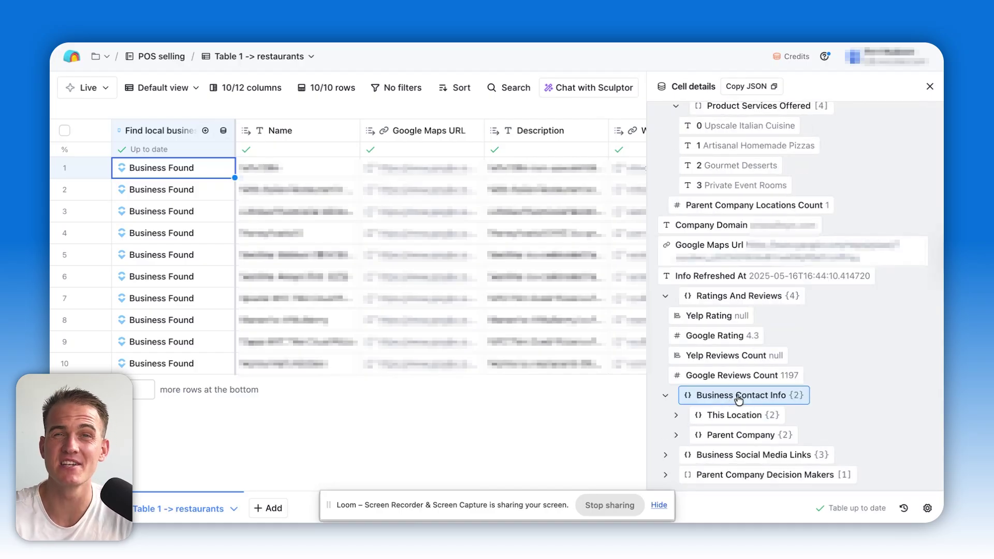
pyautogui.click(722, 419)
pyautogui.click(719, 416)
pyautogui.click(737, 466)
pyautogui.scroll(-2, 737, 459)
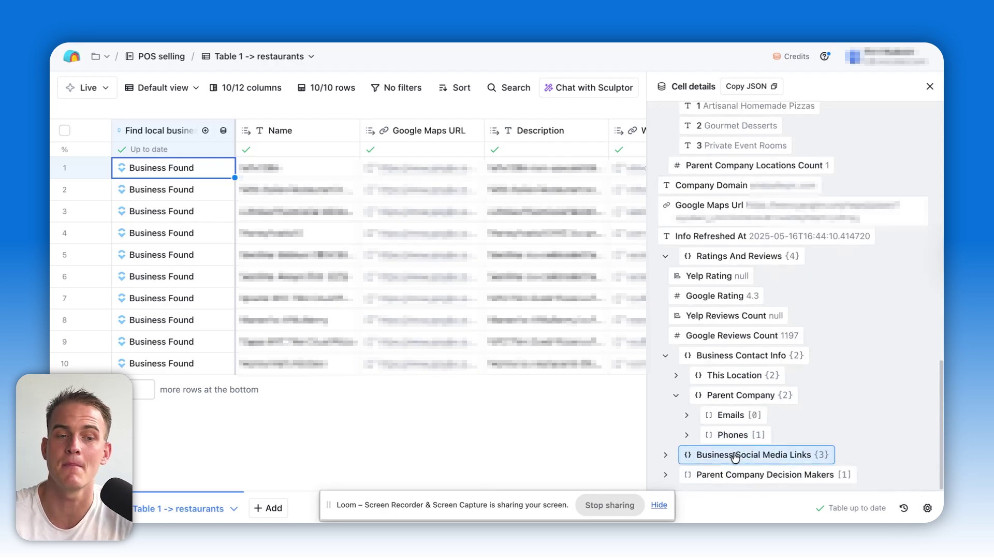
pyautogui.click(742, 453)
pyautogui.scroll(-2, 720, 420)
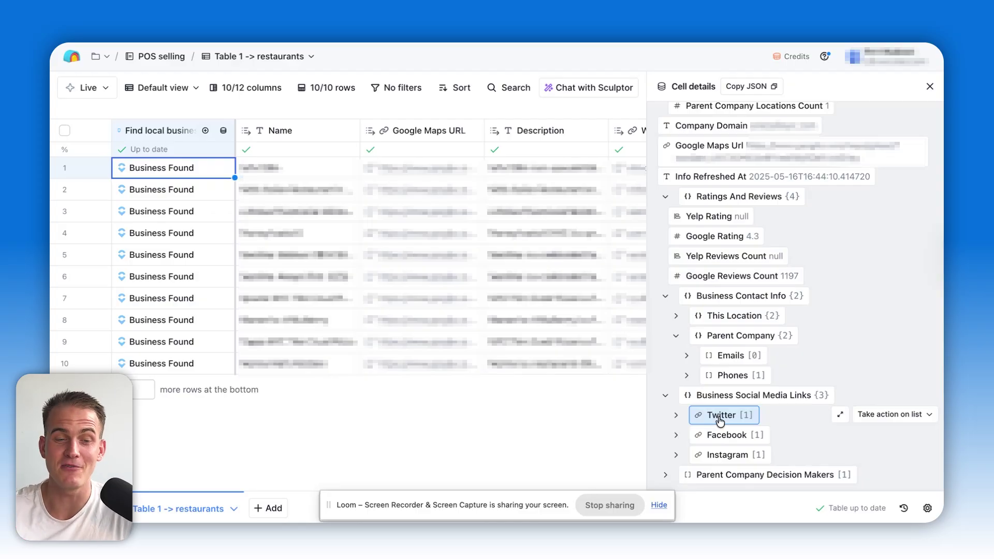
pyautogui.click(725, 475)
pyautogui.scroll(-1, 745, 434)
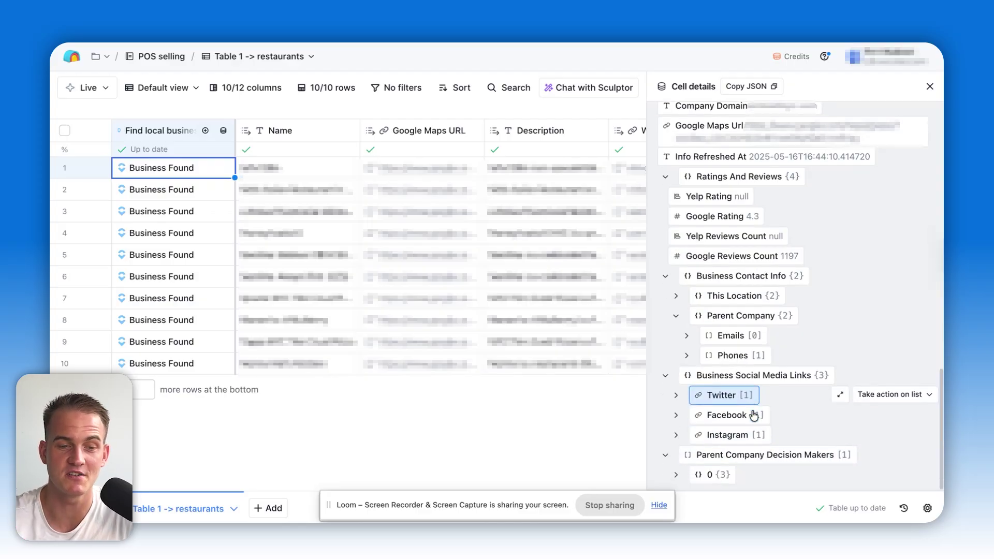
pyautogui.click(930, 85)
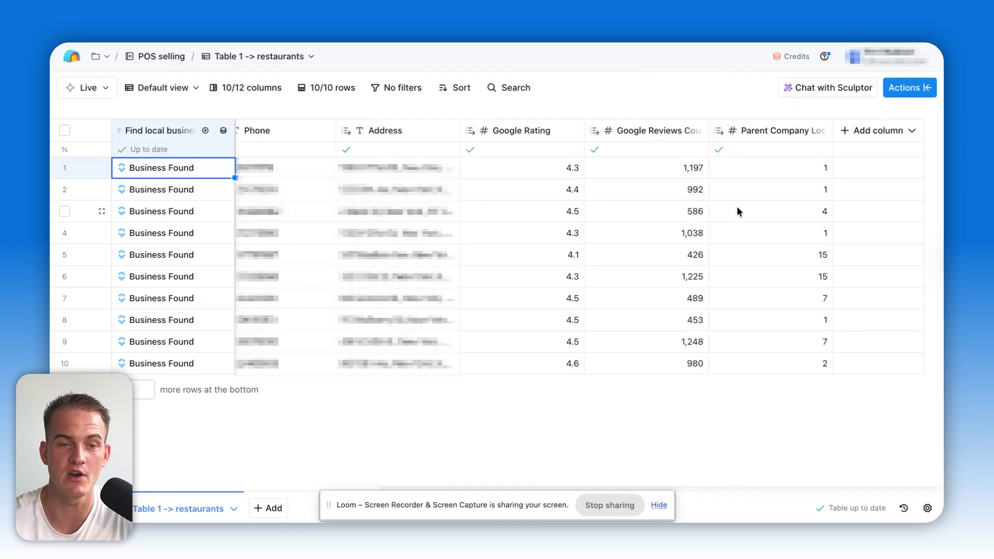
# Add the openmart 'Find people at company (SMB)' enrichment to the restaurants table
pyautogui.click(906, 88)
pyautogui.write('openmart')
pyautogui.moveTo(800, 275)
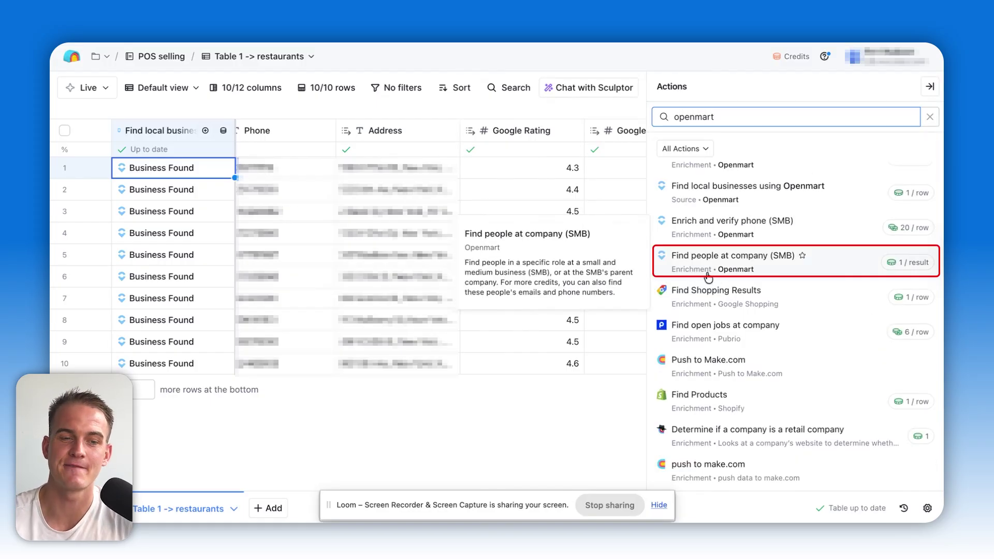
pyautogui.click(839, 277)
# Turn on Include emails, set Max people to 1, and save and run on 10 rows
pyautogui.scroll(-3, 775, 366)
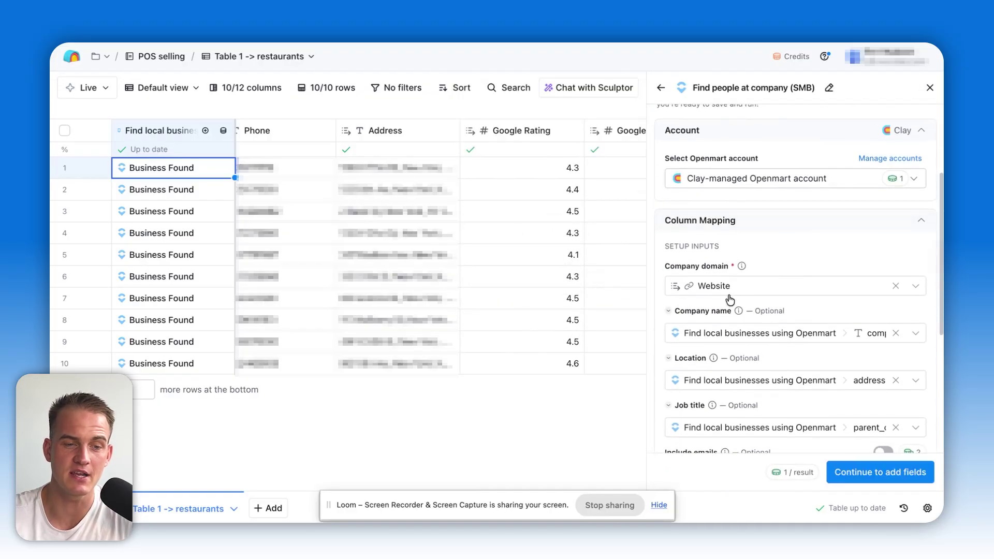
pyautogui.scroll(-2, 817, 354)
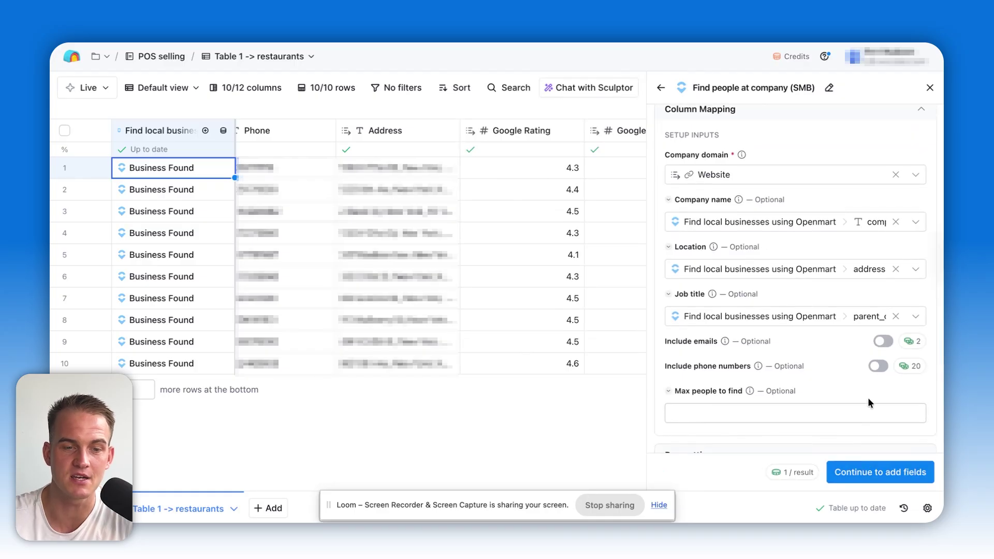
pyautogui.click(881, 341)
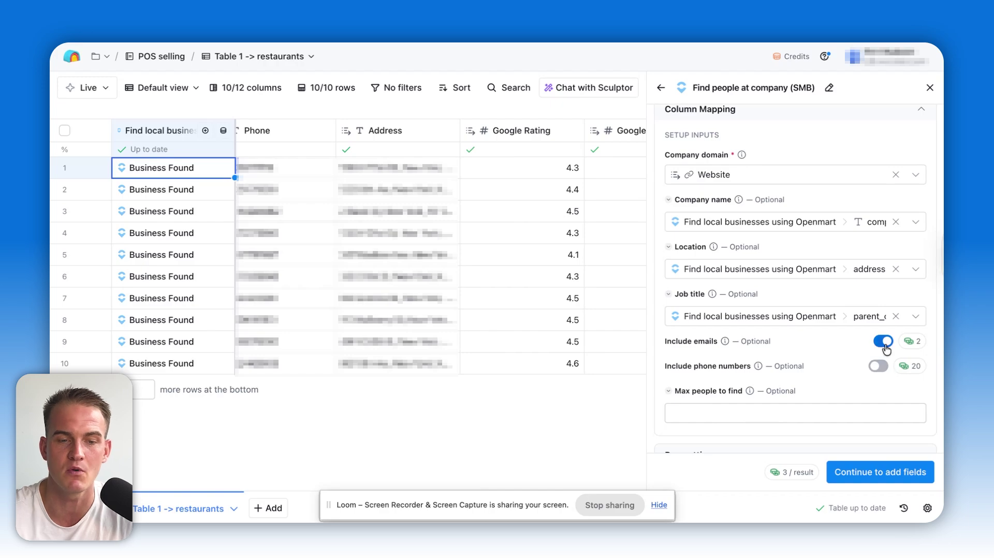
pyautogui.click(786, 410)
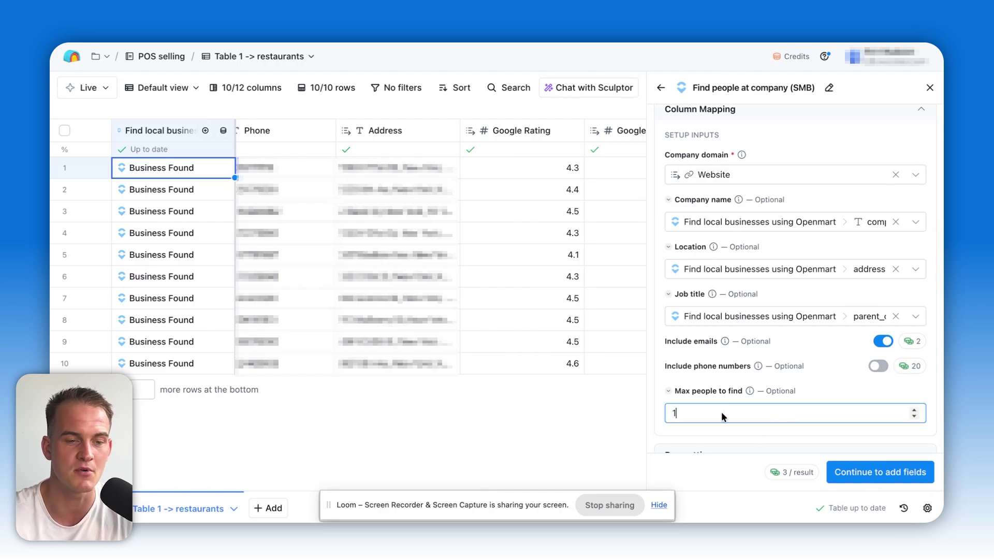
pyautogui.write('1')
pyautogui.scroll(-3, 751, 399)
pyautogui.click(878, 471)
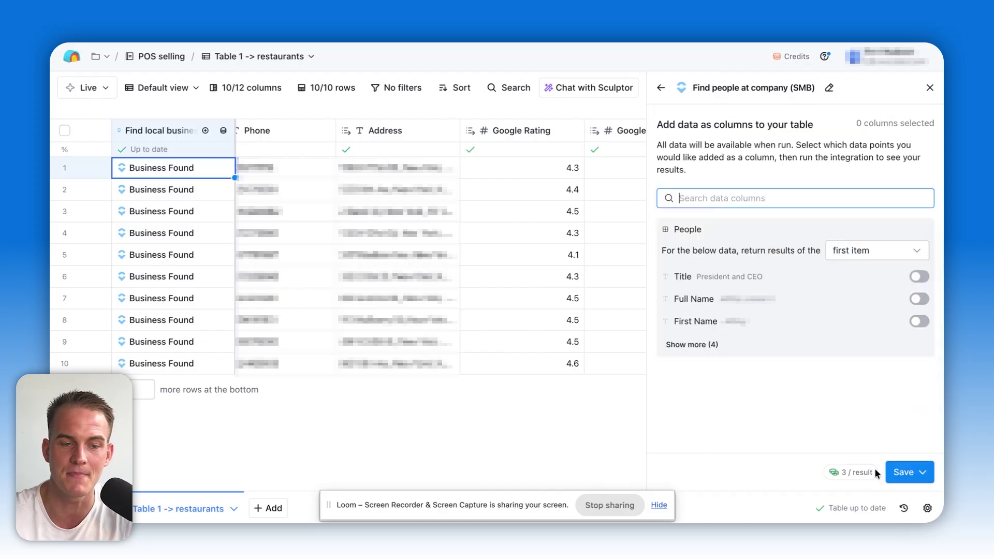
pyautogui.click(905, 472)
pyautogui.click(867, 414)
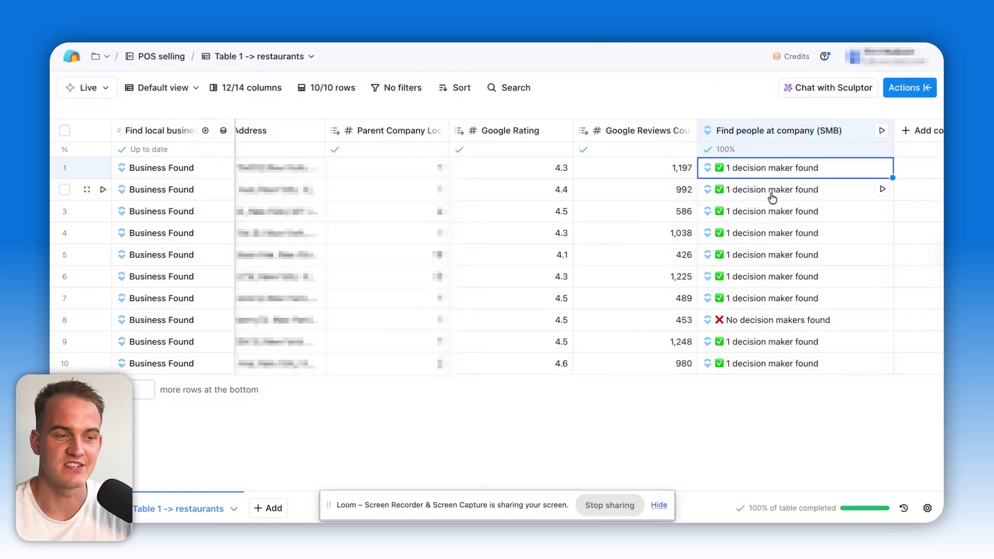
# Rename the people-finder column to 'Step 1 -> Find person & email of the person'
pyautogui.hscroll(-3, 771, 194)
pyautogui.hscroll(5, 746, 155)
pyautogui.click(719, 130)
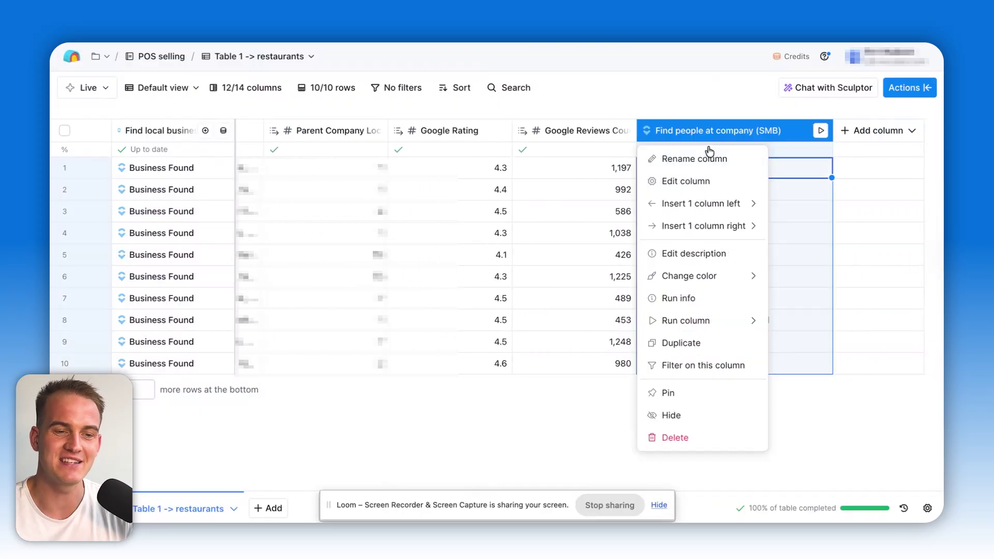
pyautogui.click(692, 162)
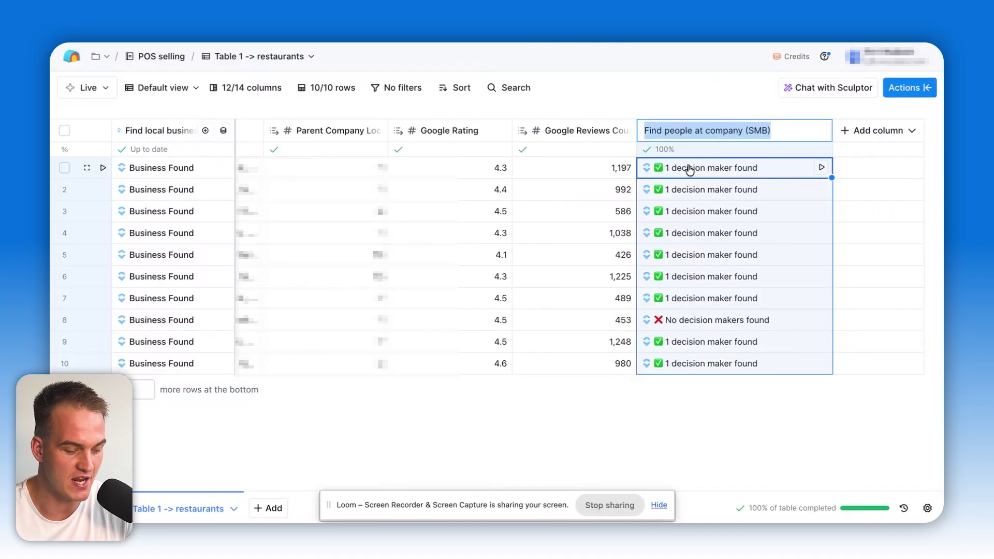
pyautogui.press('Escape')
pyautogui.click(706, 136)
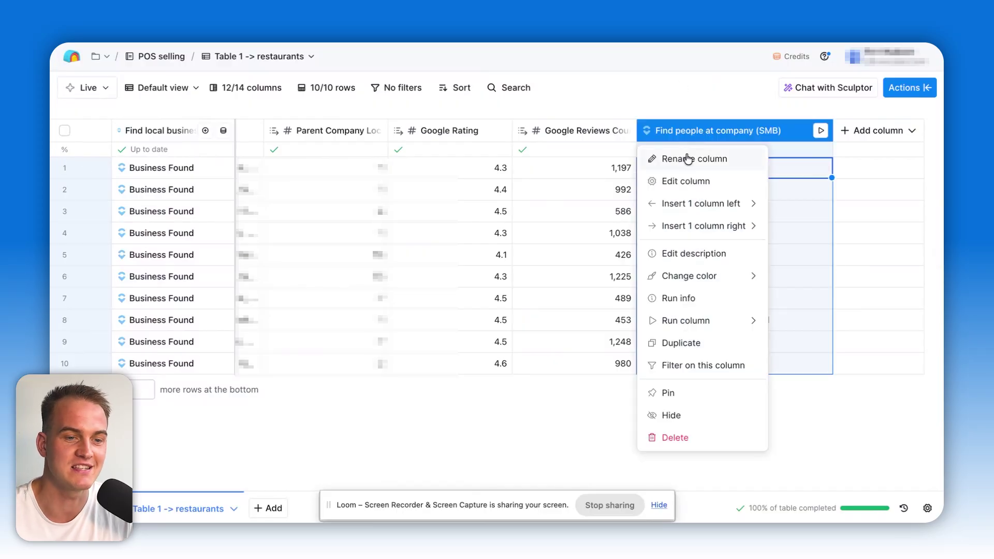
pyautogui.click(687, 160)
pyautogui.write('St')
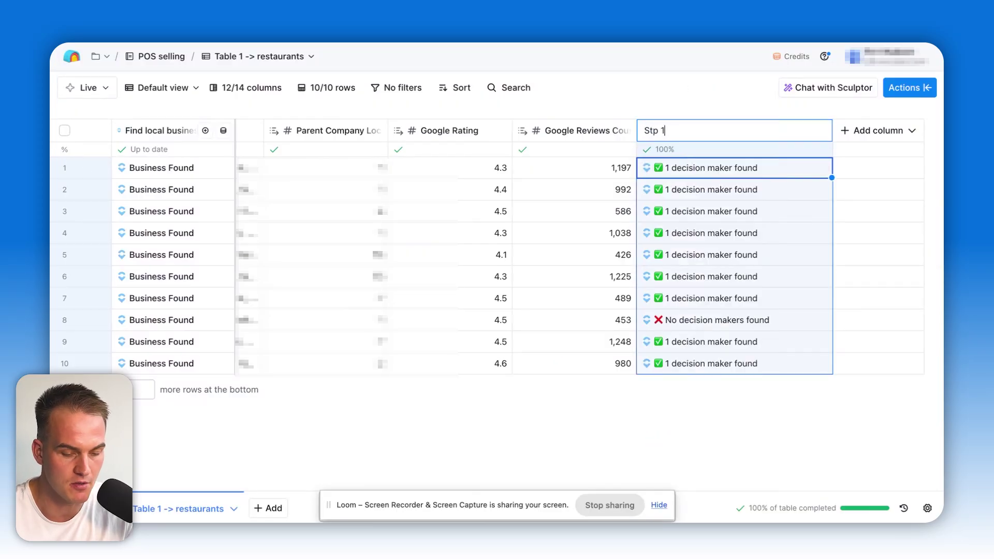
pyautogui.write('ep 1 -> Find')
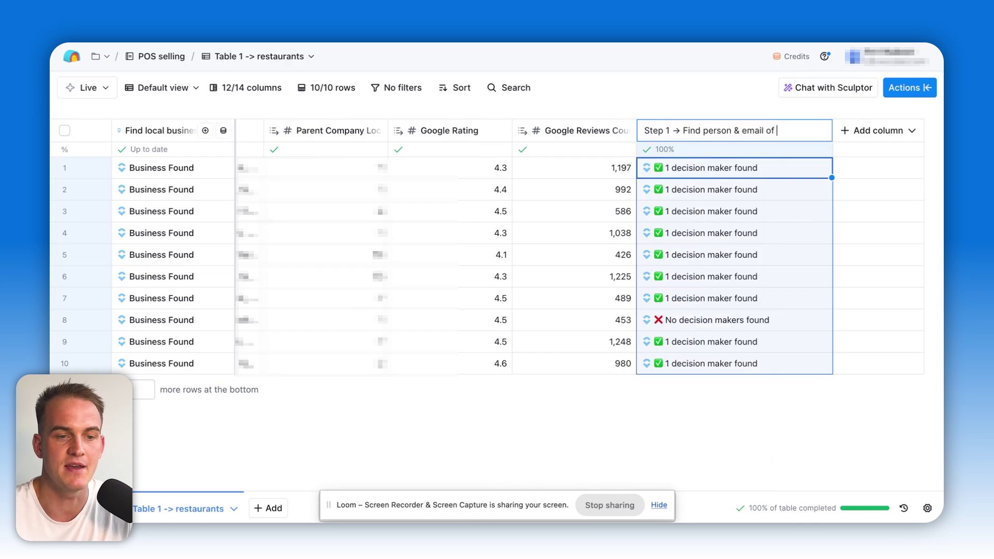
pyautogui.write(' person & email of the person')
pyautogui.press('Return')
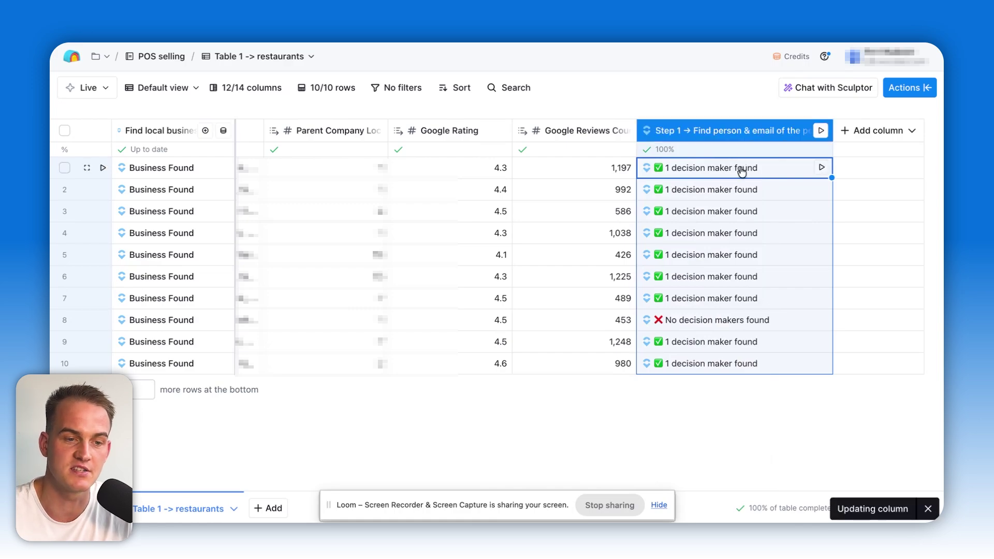
# Expand row 1's People > 0 result and add the person's Title as a column
pyautogui.click(740, 170)
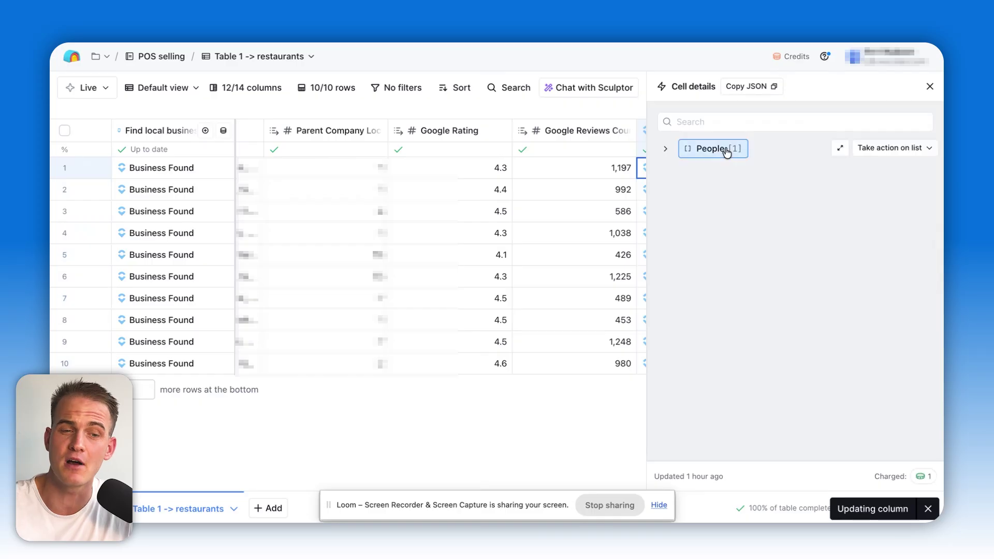
pyautogui.click(720, 149)
pyautogui.click(720, 170)
pyautogui.moveTo(727, 197)
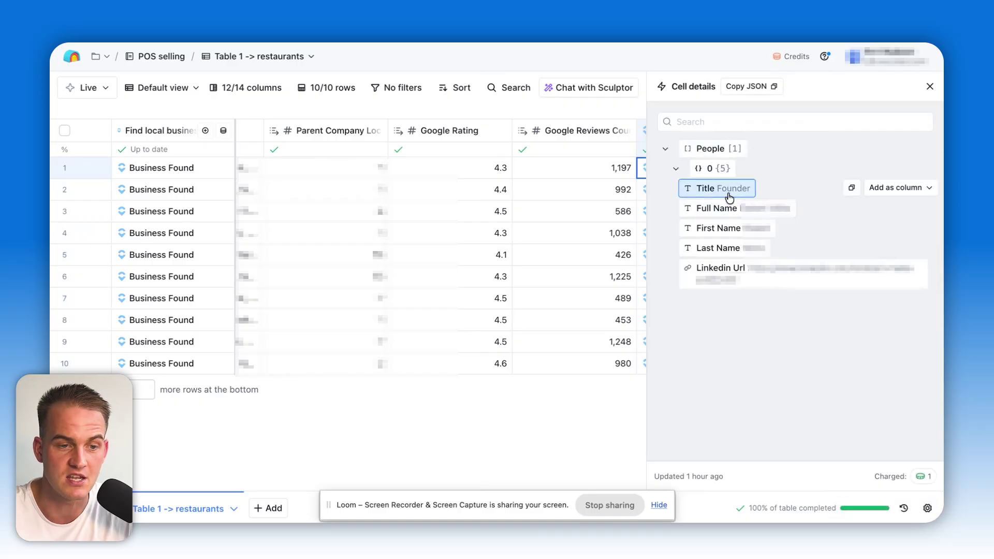
pyautogui.click(899, 195)
pyautogui.click(906, 231)
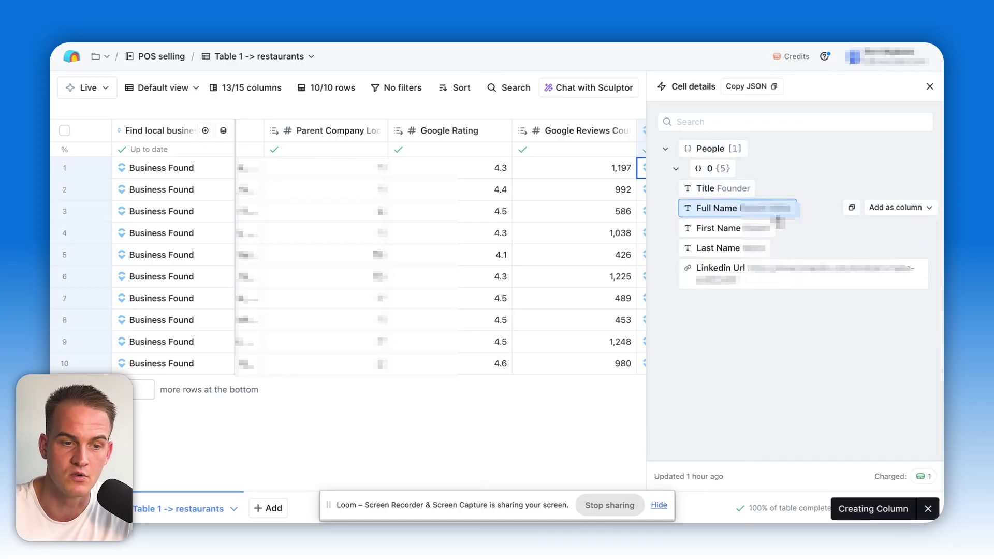
# Add Full Name, First Name and Linkedin Url as their own columns
pyautogui.click(896, 207)
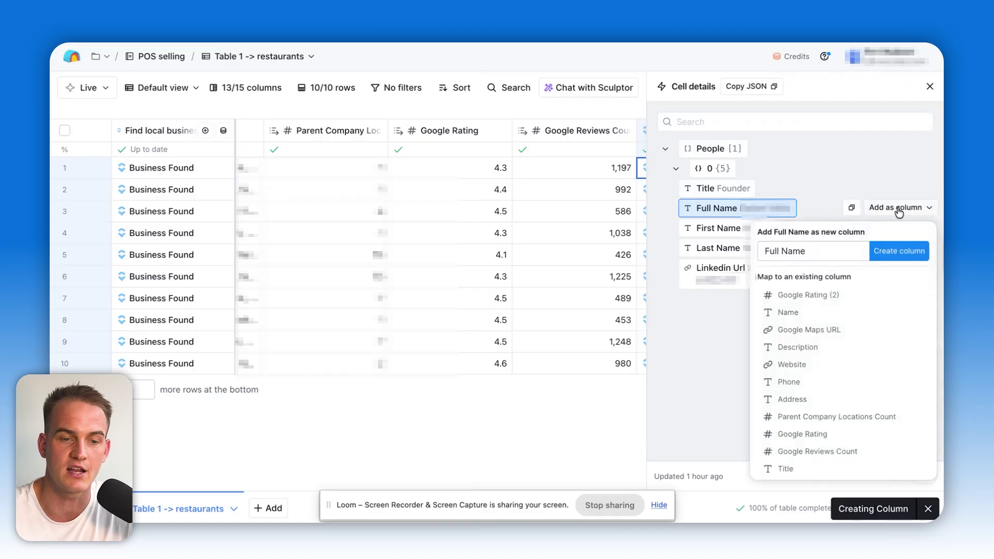
pyautogui.moveTo(725, 228)
pyautogui.click(892, 229)
pyautogui.click(904, 274)
pyautogui.moveTo(801, 284)
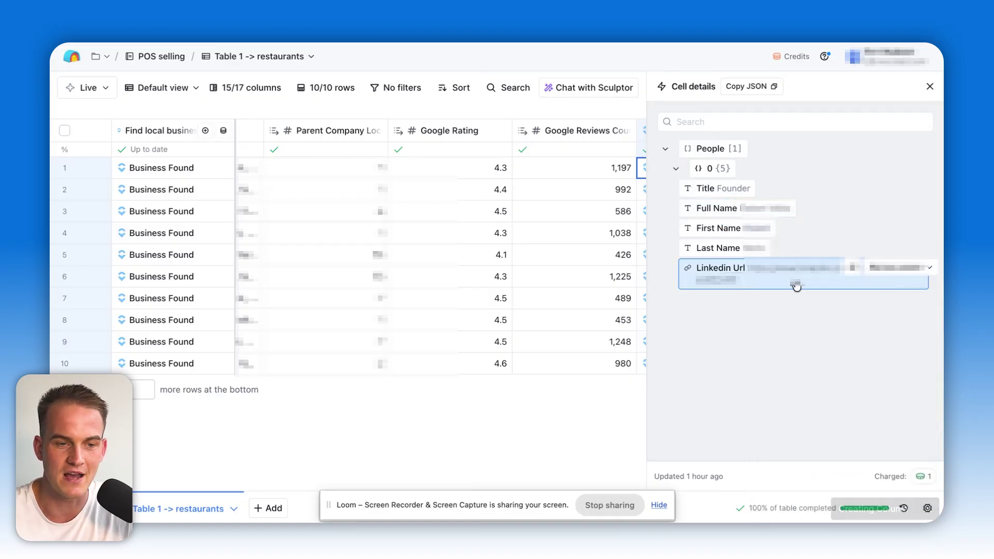
pyautogui.click(886, 269)
pyautogui.click(899, 310)
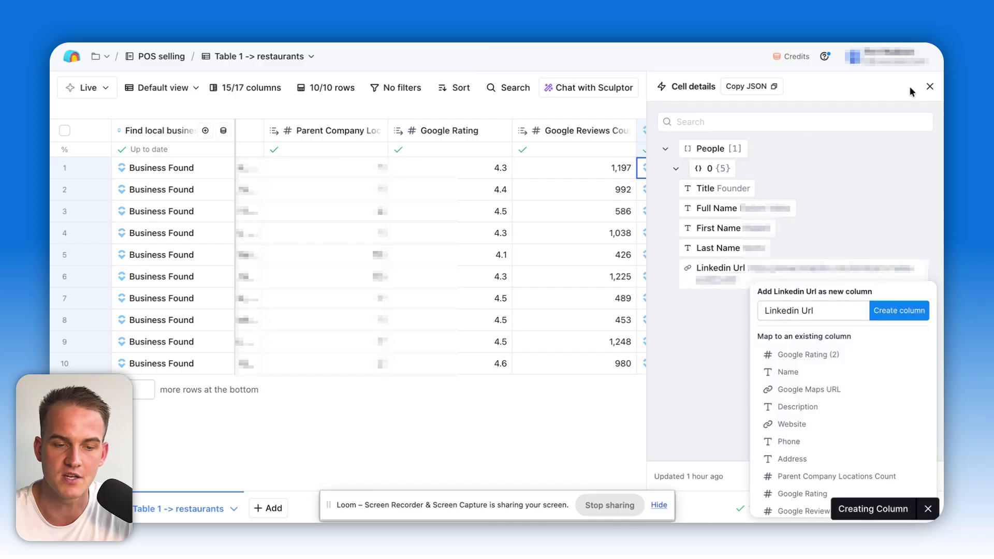
# Move the Linkedin Url column to sit right after Title
pyautogui.click(929, 86)
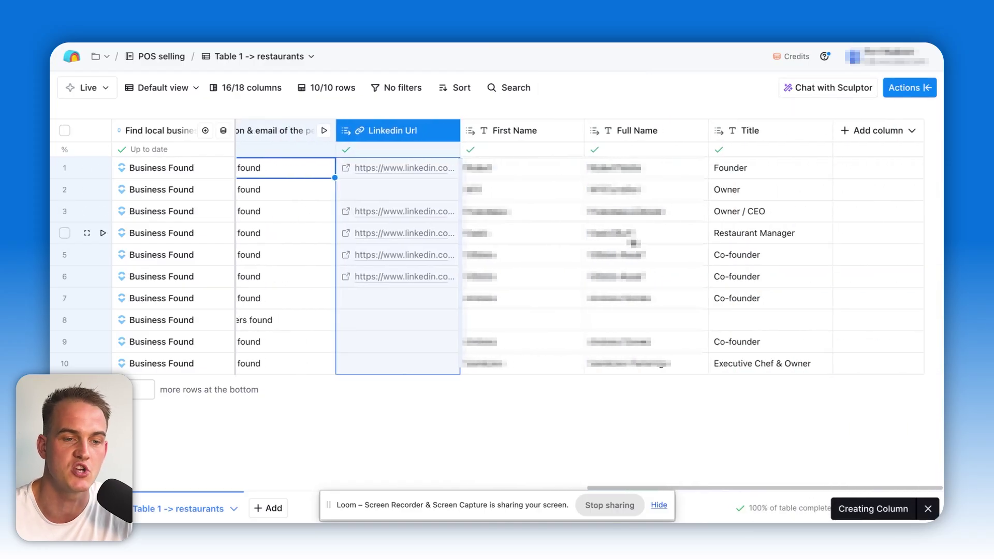
pyautogui.moveTo(402, 139); pyautogui.dragTo(729, 140)
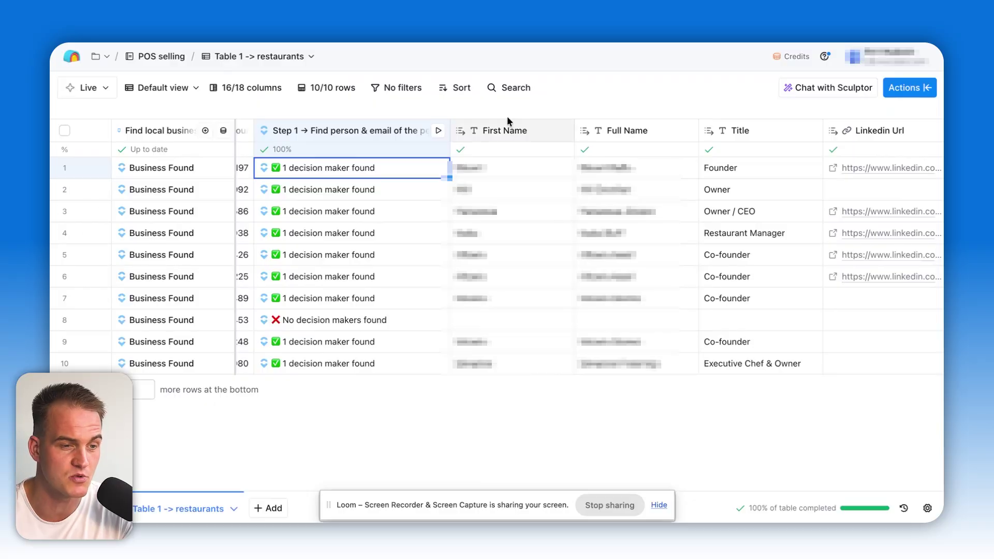
pyautogui.hscroll(3, 495, 259)
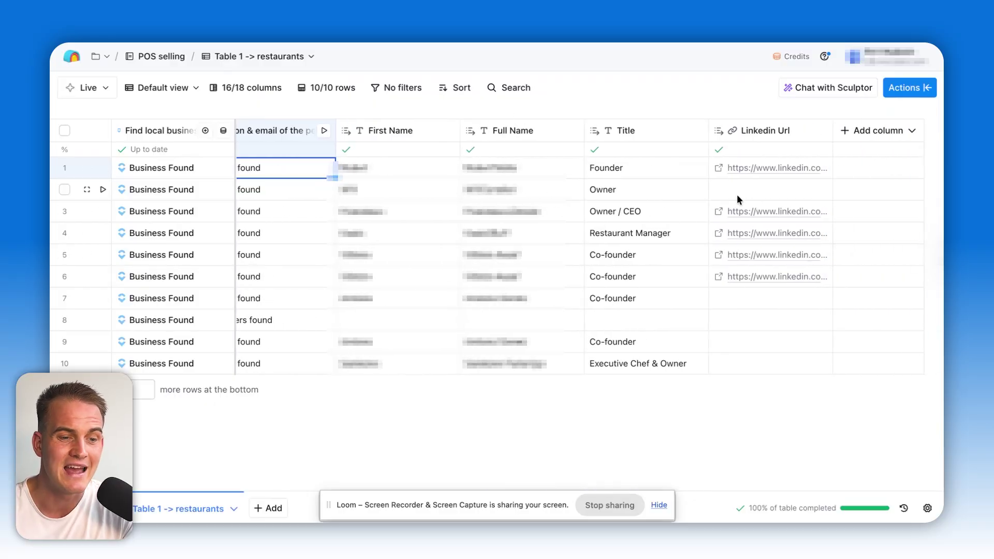
# Add the Work Email waterfall and review its Full Name, Website and Linkedin Url inputs
pyautogui.click(909, 95)
pyautogui.write('work email')
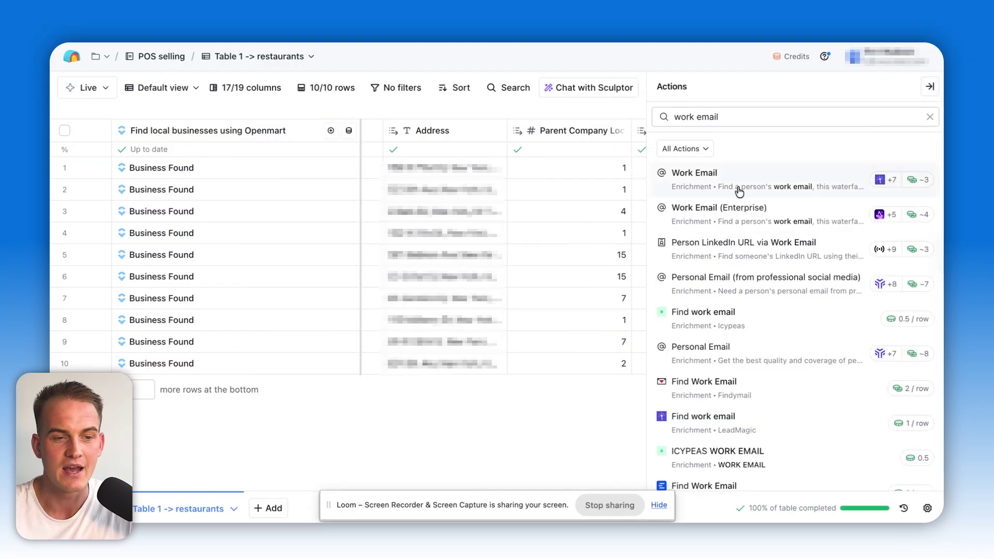
pyautogui.click(739, 192)
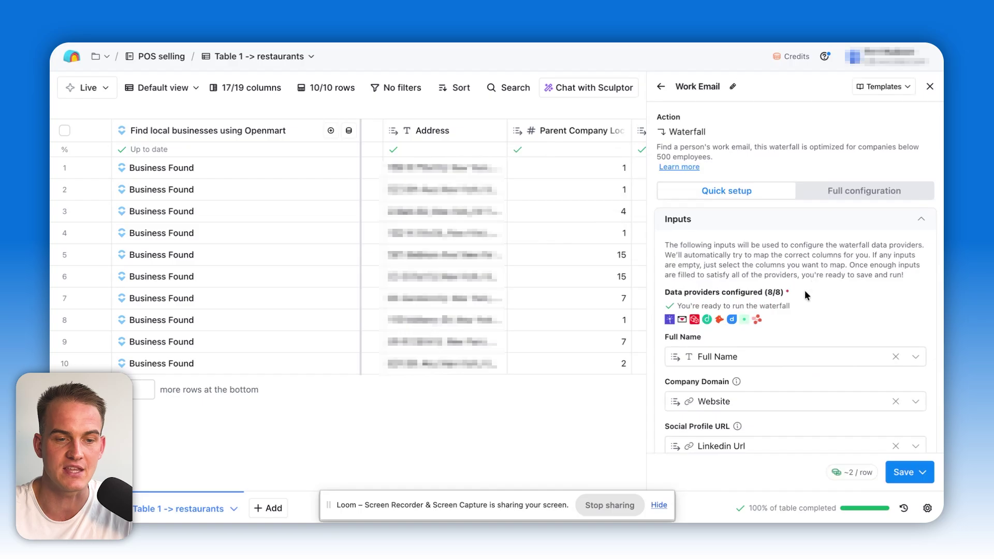
pyautogui.scroll(-3, 813, 248)
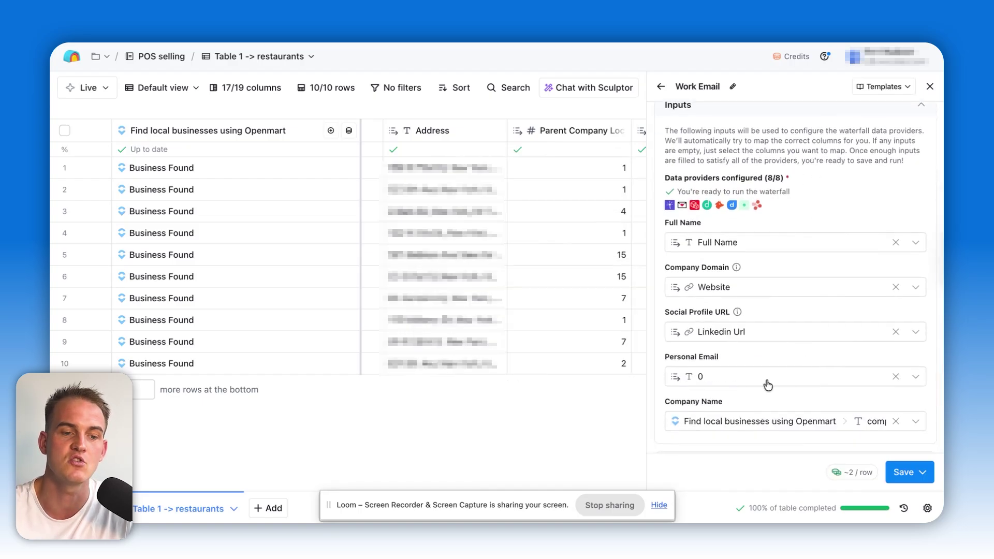
pyautogui.scroll(-1, 767, 385)
pyautogui.scroll(5, 848, 247)
# Review the eight-provider sequence in Full configuration, then save and run on all 10 rows
pyautogui.click(834, 193)
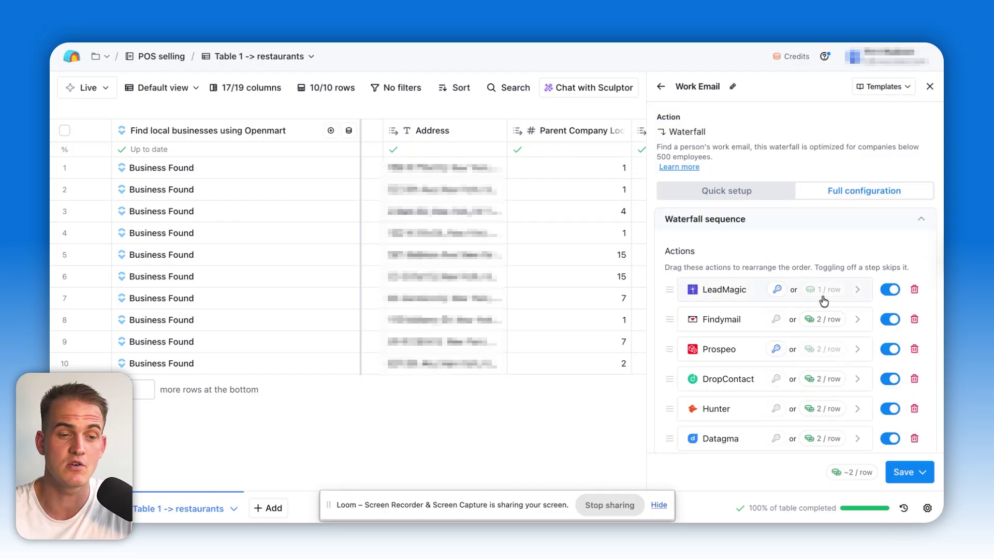
pyautogui.scroll(-3, 823, 301)
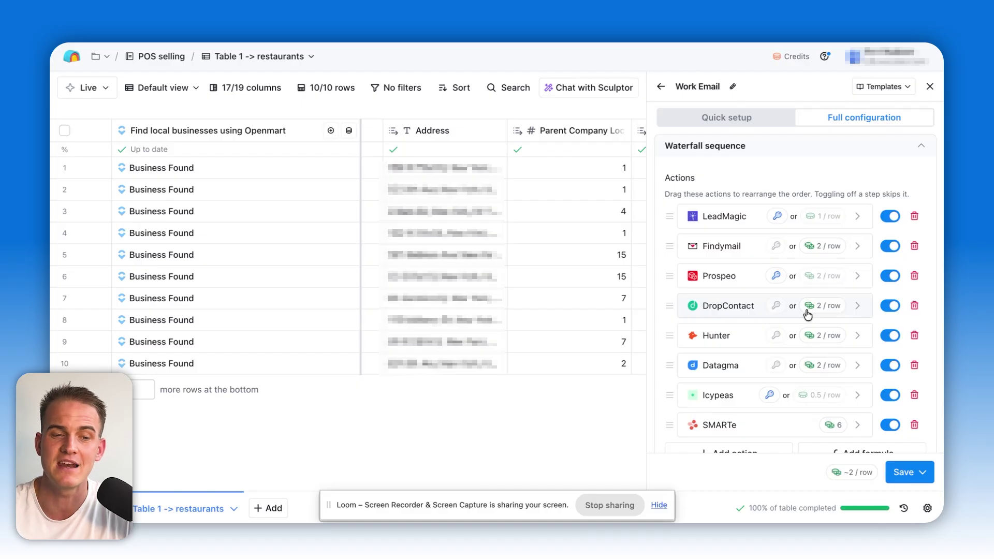
pyautogui.hscroll(5, 450, 261)
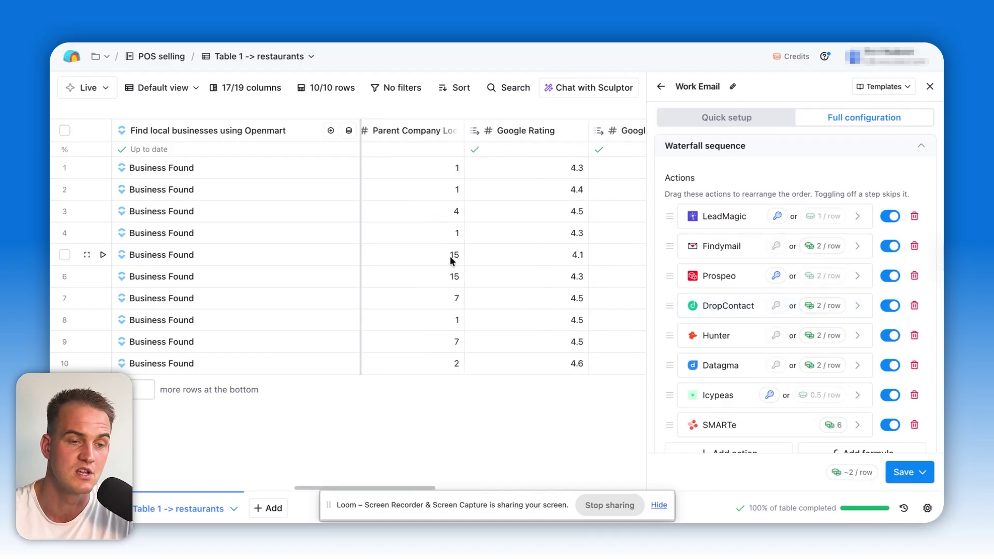
pyautogui.hscroll(10, 451, 260)
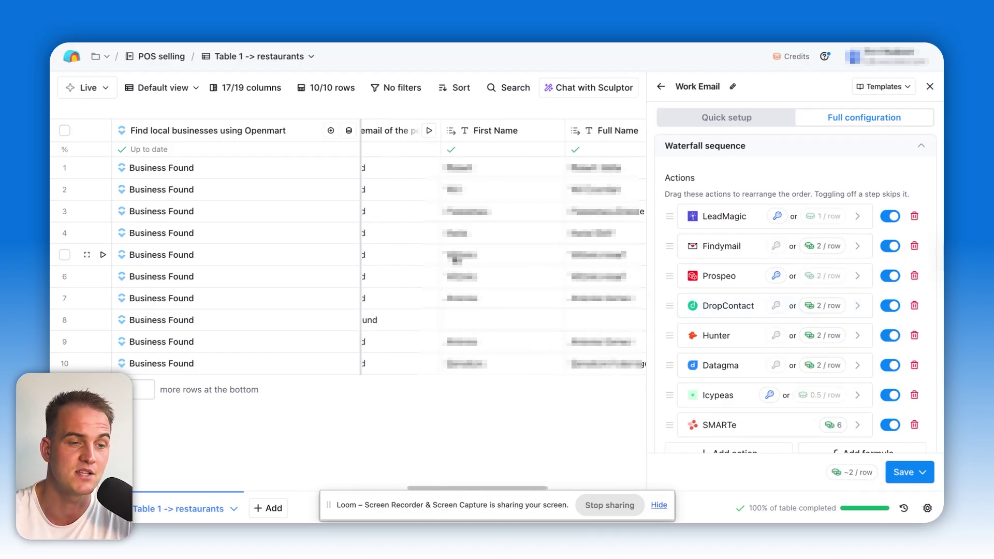
pyautogui.hscroll(5, 456, 259)
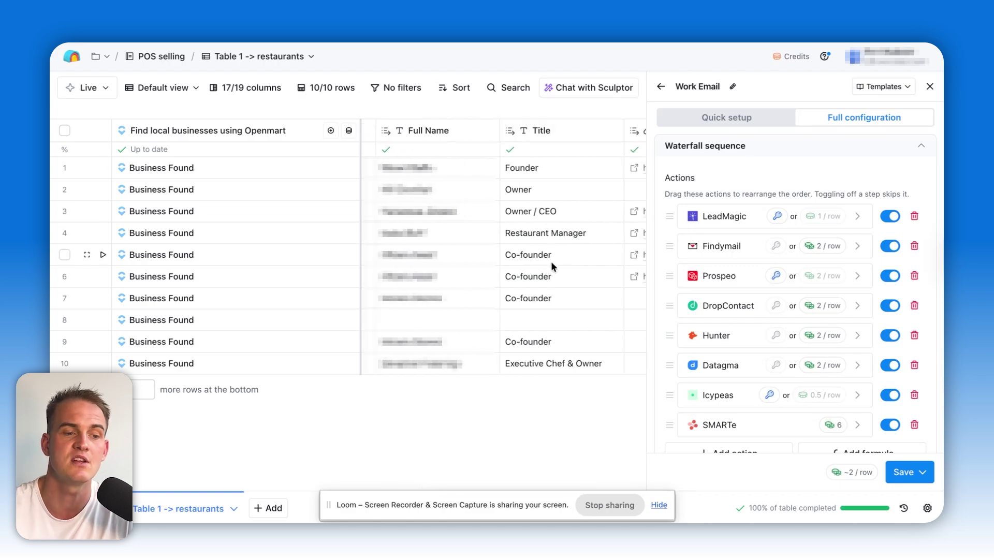
pyautogui.click(909, 473)
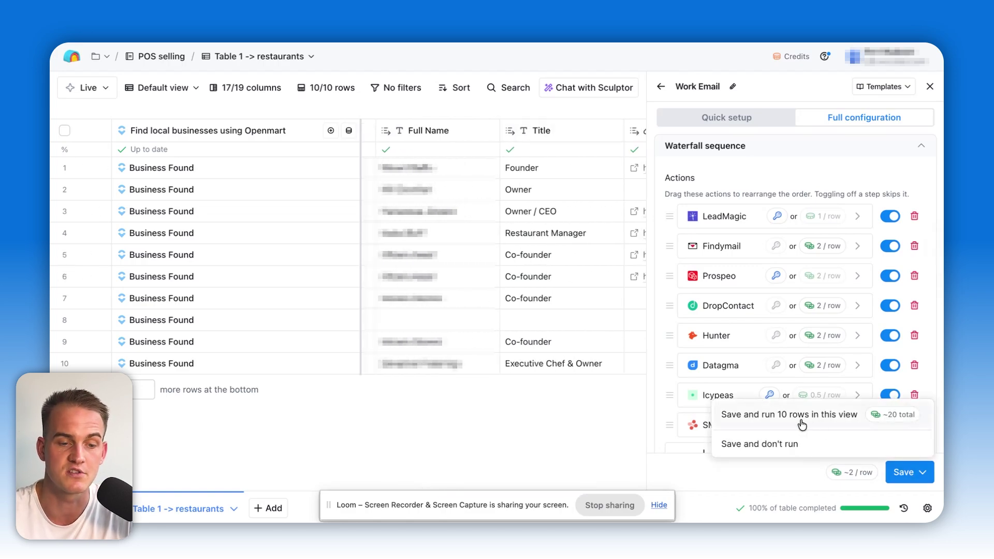
pyautogui.click(768, 417)
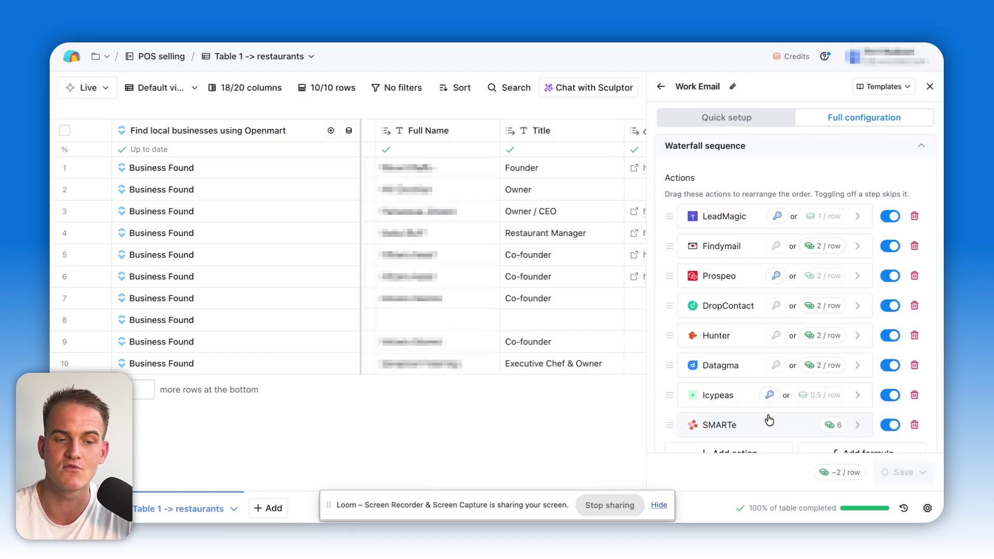
pyautogui.hscroll(10, 507, 276)
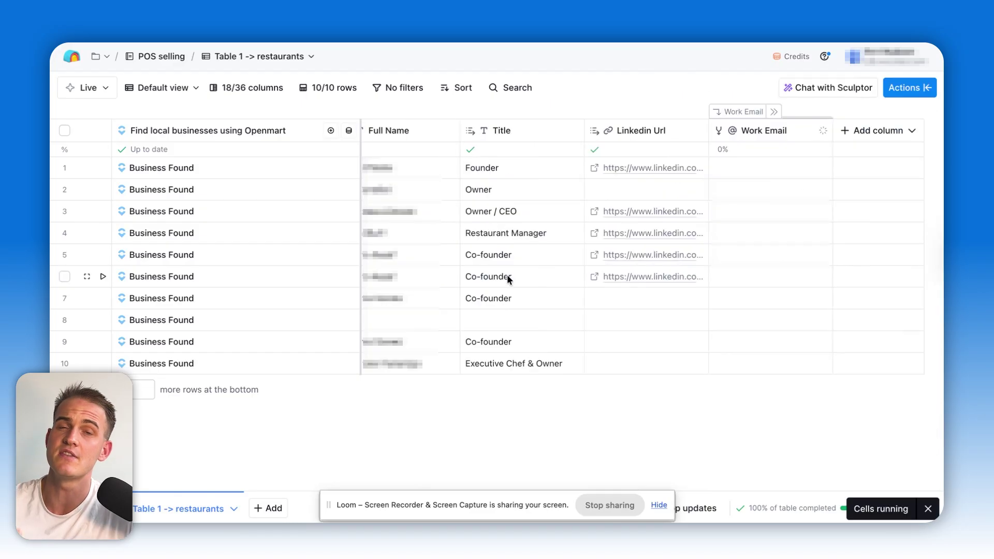
# Expand the Work Email group and scroll through each email provider's result column
pyautogui.click(774, 112)
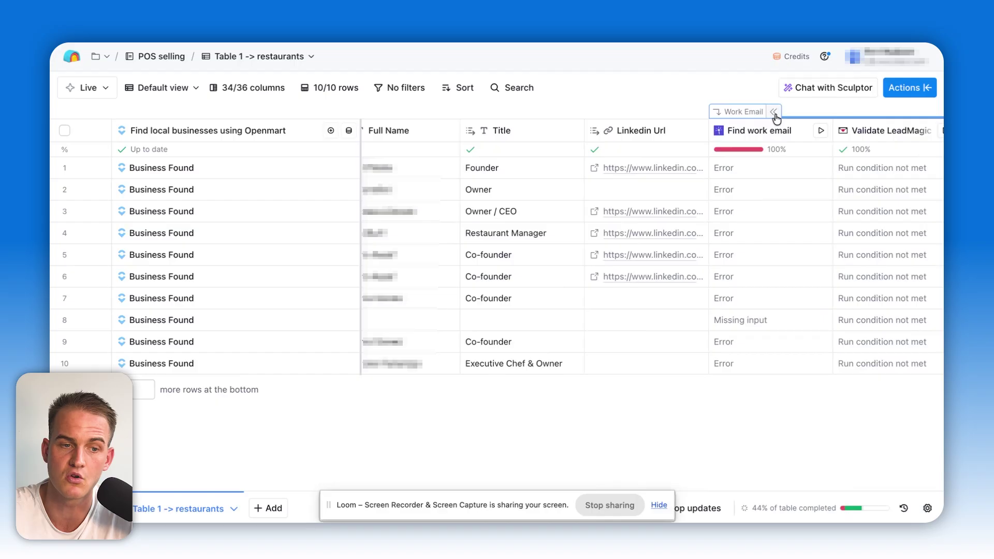
pyautogui.hscroll(5, 776, 218)
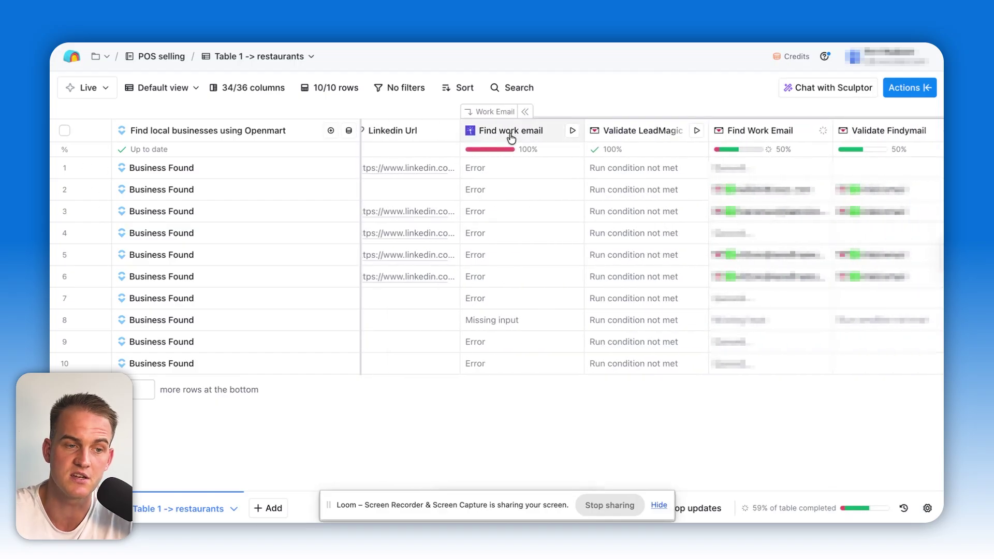
pyautogui.hscroll(3, 507, 251)
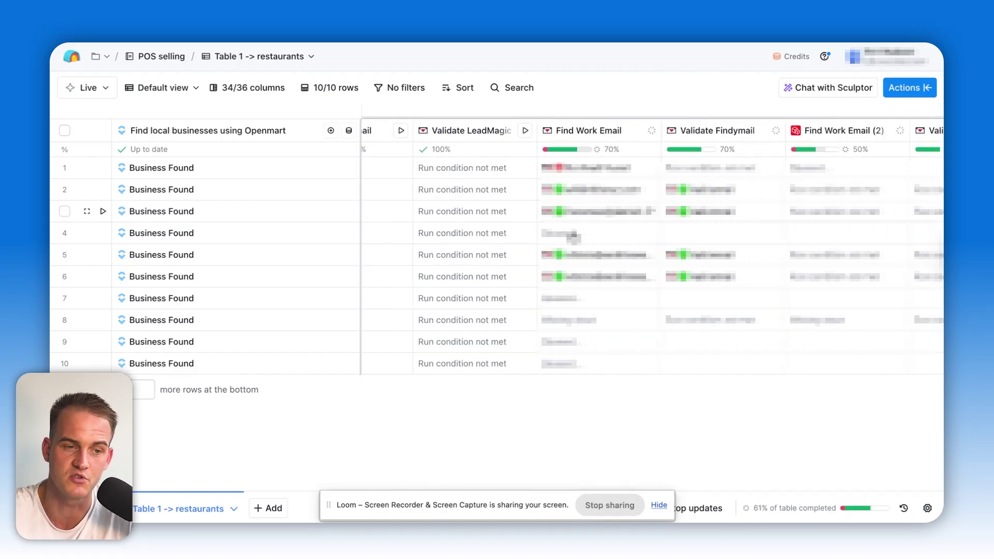
pyautogui.hscroll(5, 572, 240)
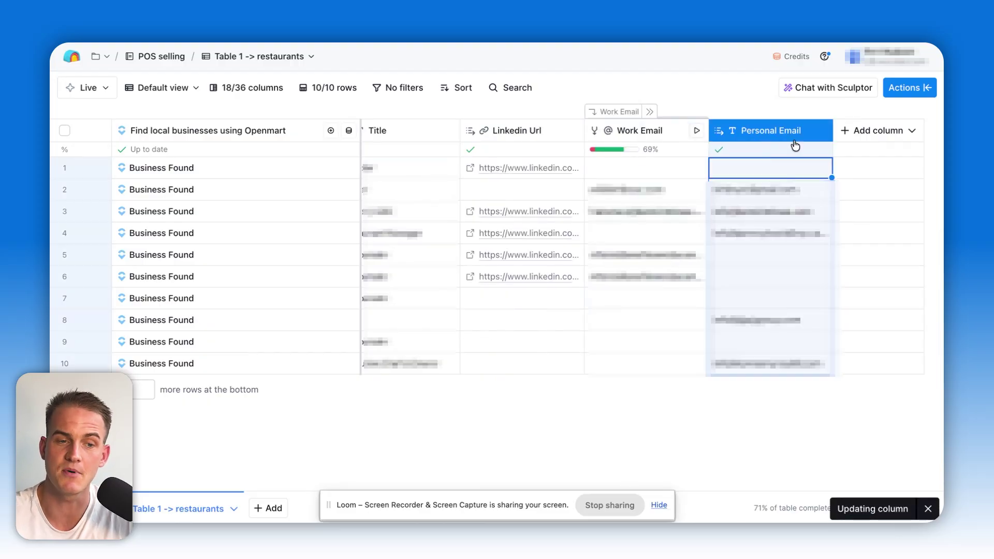
# Select row 4's Personal Email cell while work emails keep filling in
pyautogui.click(754, 242)
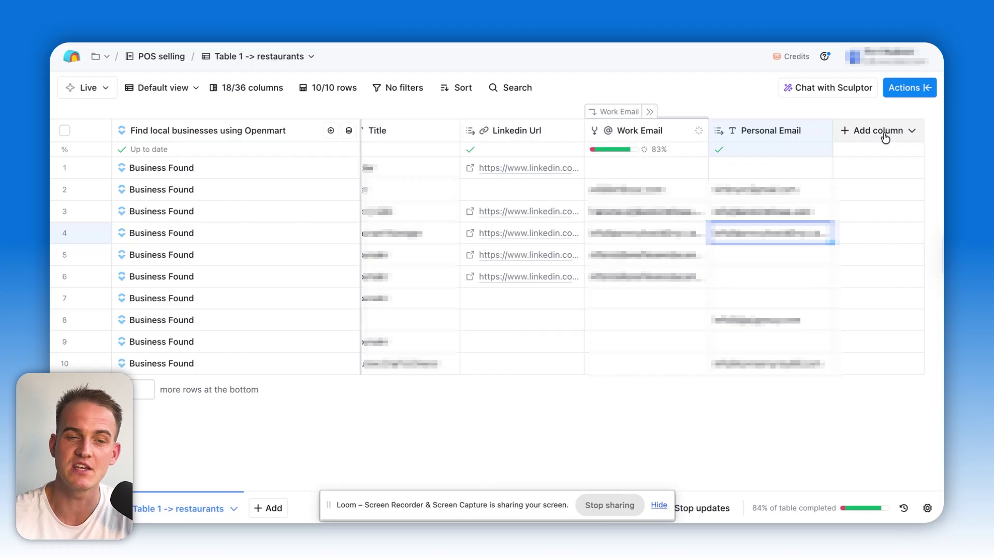
# Add a Message column whose body opens with 'Hi' and the First Name variable
pyautogui.click(880, 133)
pyautogui.click(865, 210)
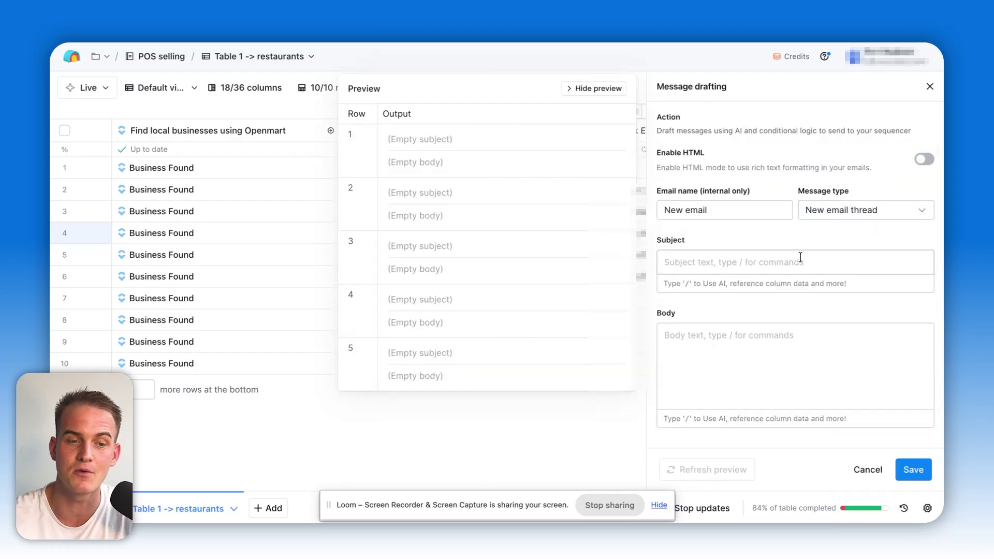
pyautogui.click(789, 340)
pyautogui.write('Hi')
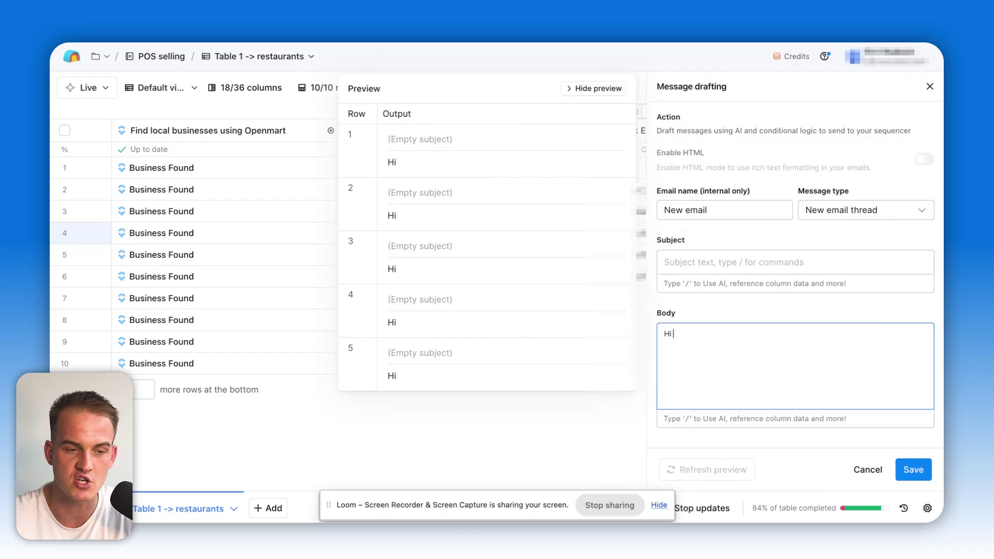
pyautogui.write(' /')
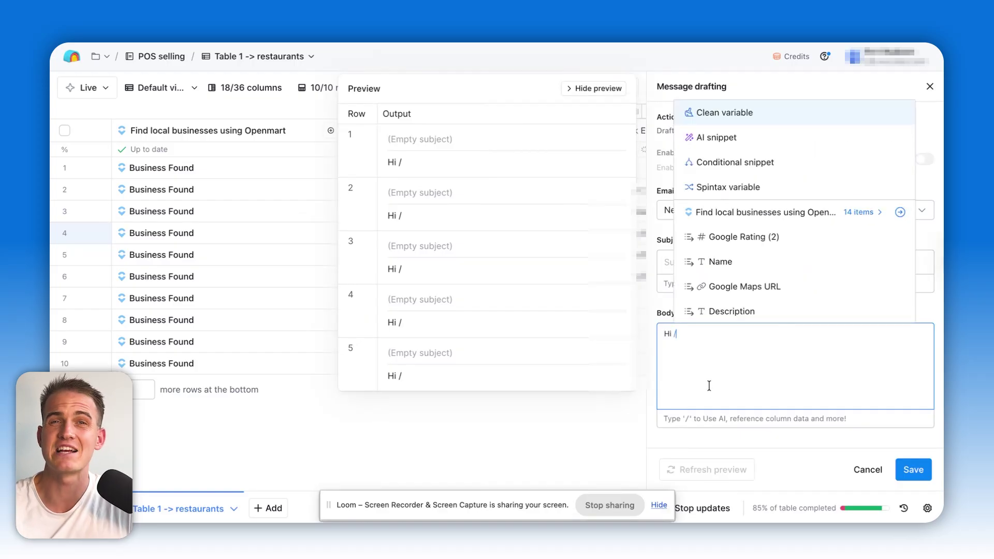
pyautogui.scroll(-5, 782, 279)
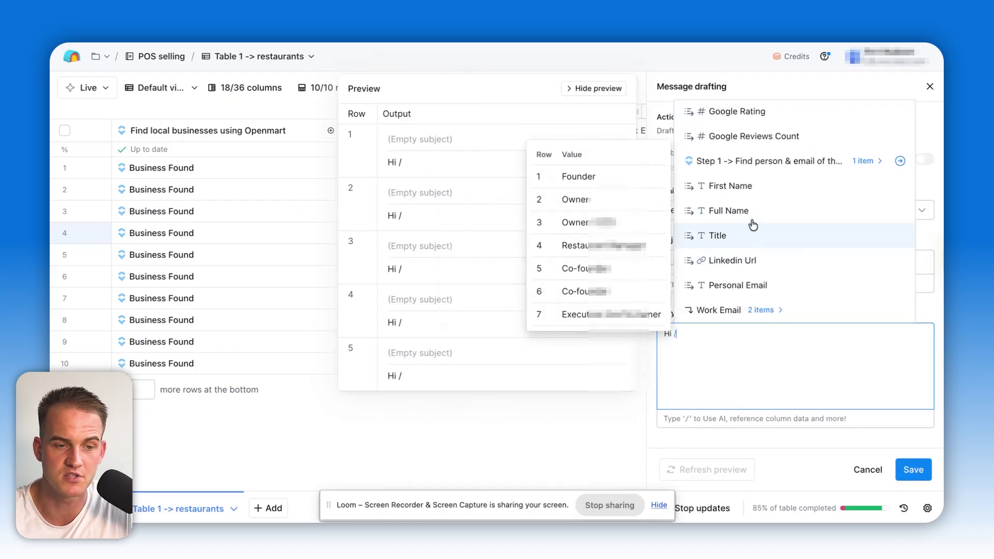
pyautogui.click(751, 195)
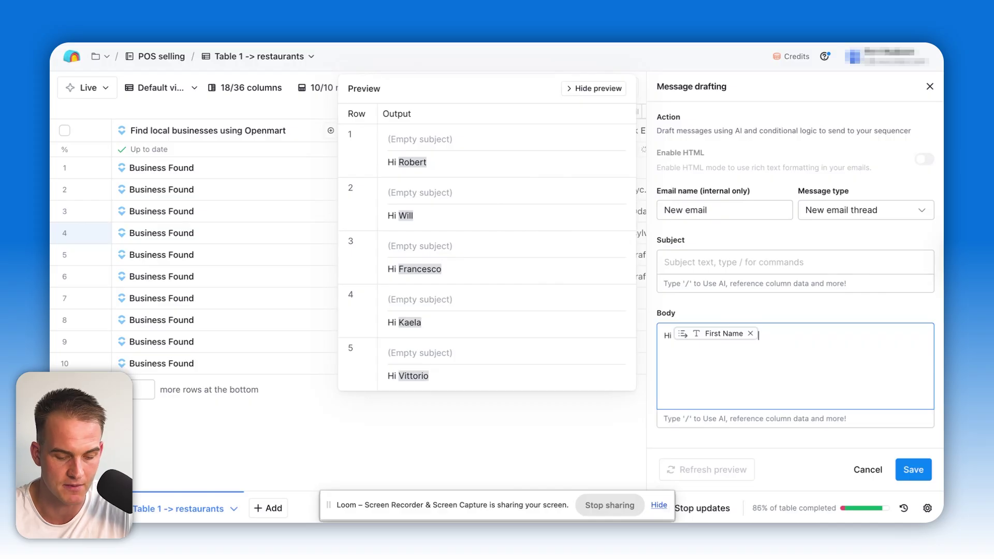
# Cite the Google Rating, ask about running Google ads, add a sign-off with the sender's name, and save
pyautogui.write(', I saw you have a ')
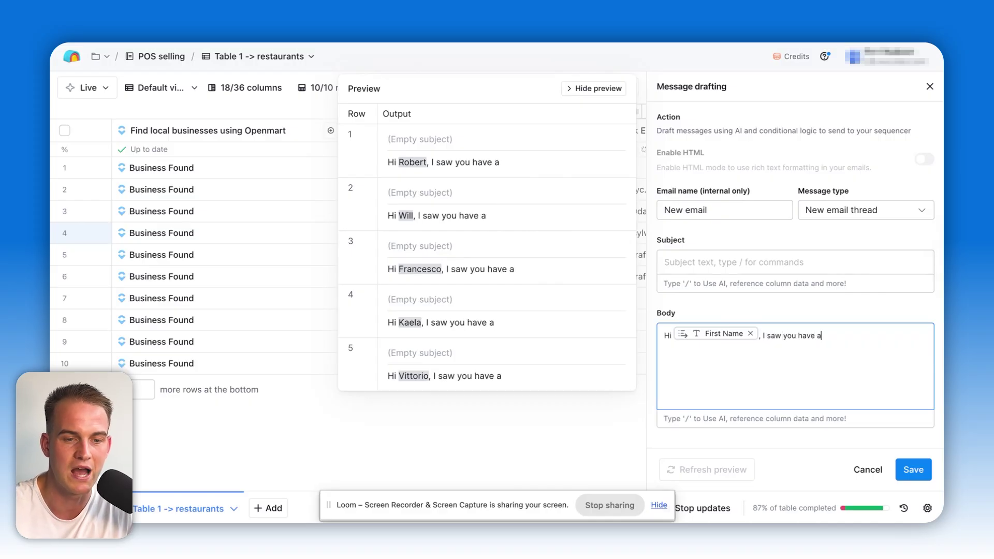
pyautogui.write('/rating')
pyautogui.press('Down')
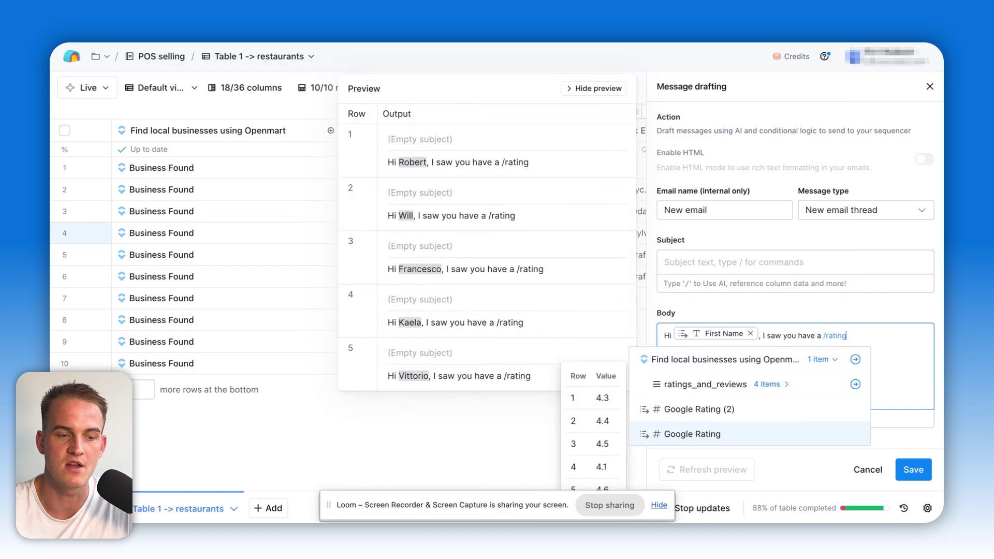
pyautogui.press('Return')
pyautogui.write('* rating according')
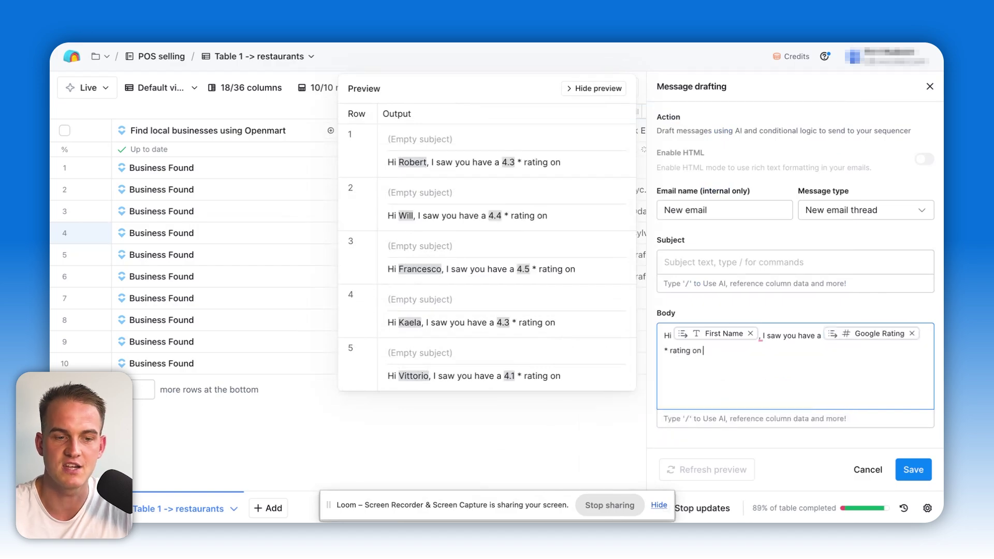
pyautogui.write(' to Google. Nice one!')
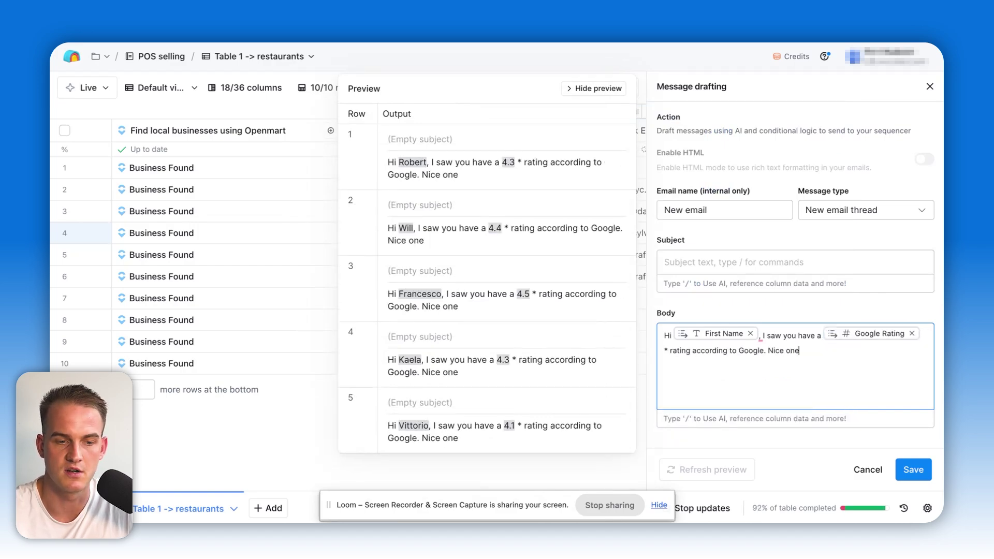
pyautogui.press('Return')
pyautogui.press('Return')
pyautogui.write('Curious - have you thou')
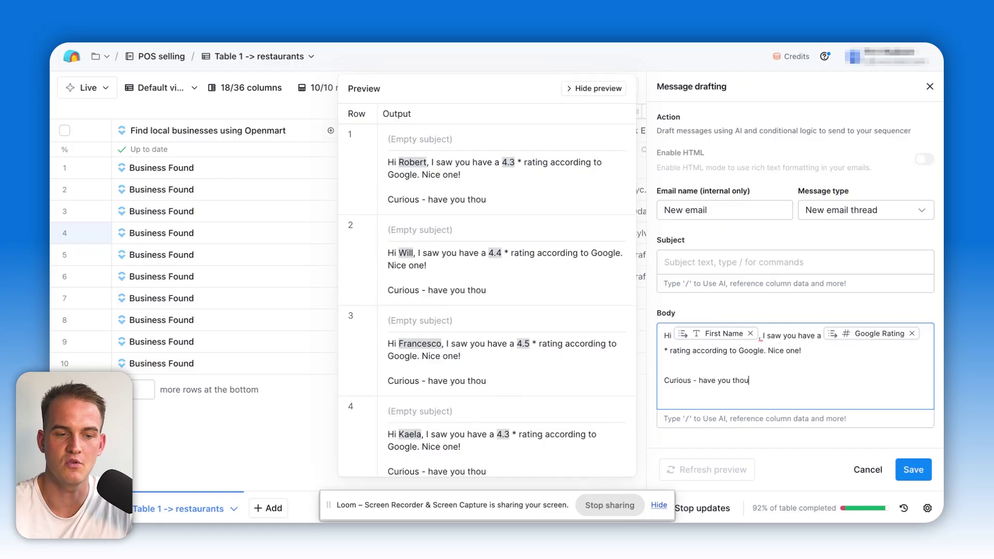
pyautogui.write('ght of running Google ads fo')
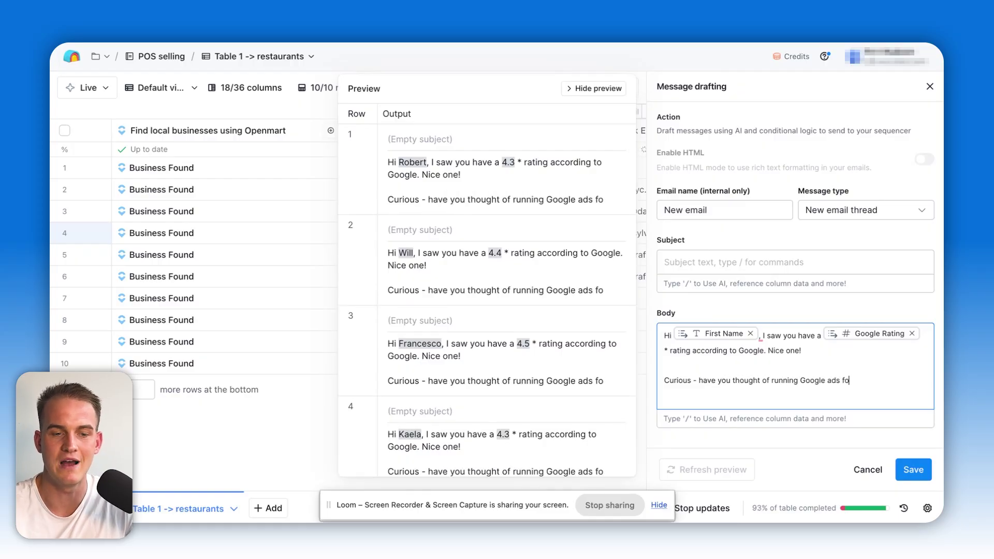
pyautogui.write('r your restaurant?  ')
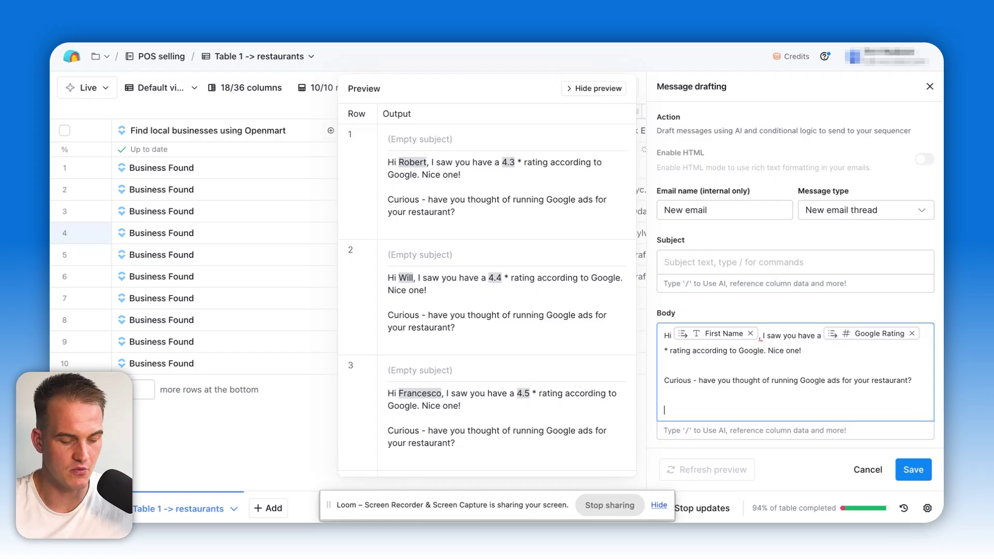
pyautogui.write('Best wishes,')
pyautogui.press('Return')
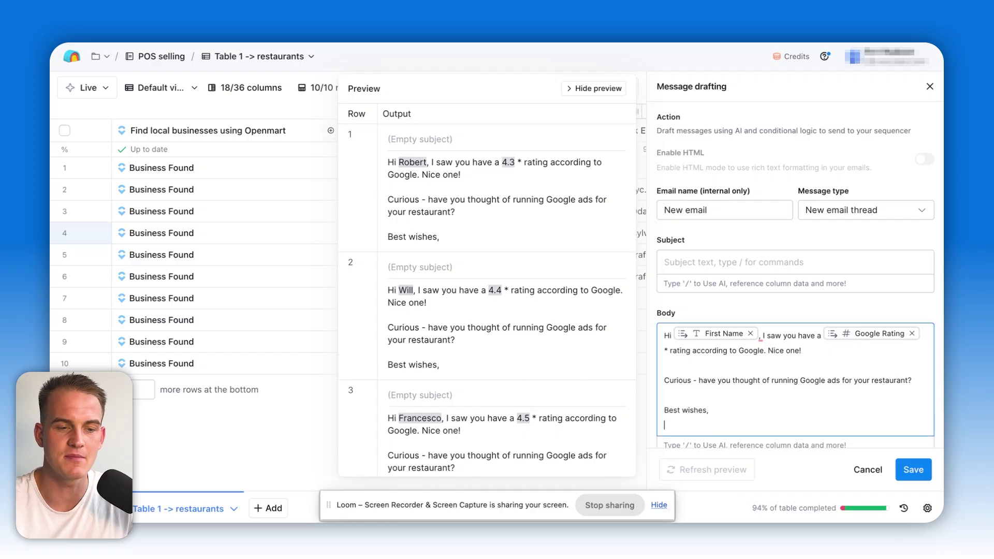
pyautogui.write('Tim')
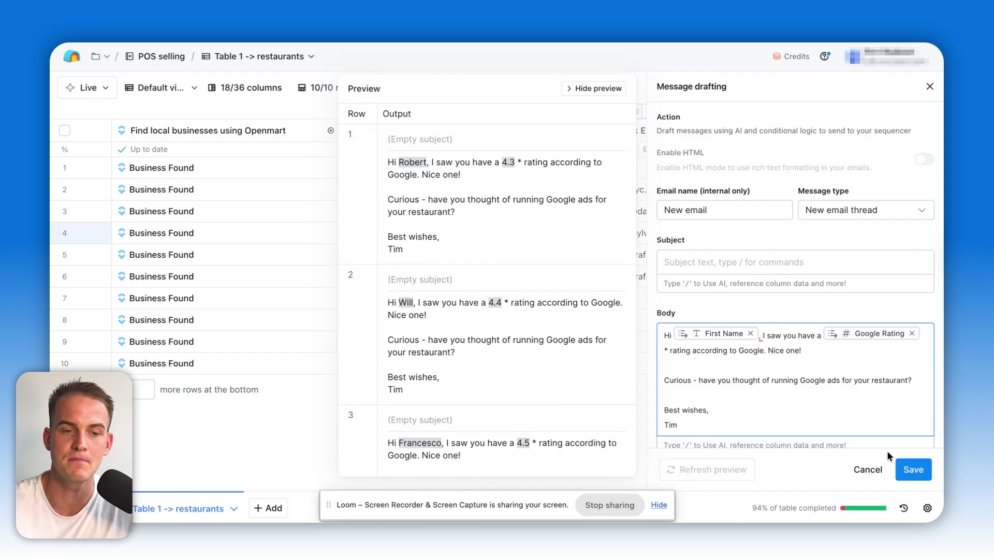
pyautogui.click(922, 470)
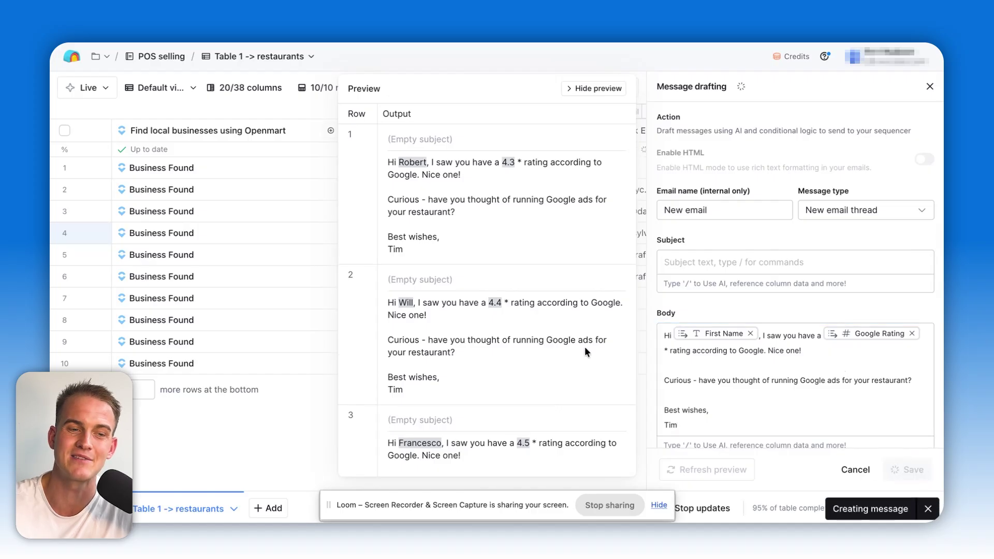
# Widen the New email: Body column so the full drafted emails show
pyautogui.hscroll(5, 449, 269)
pyautogui.hscroll(1, 449, 269)
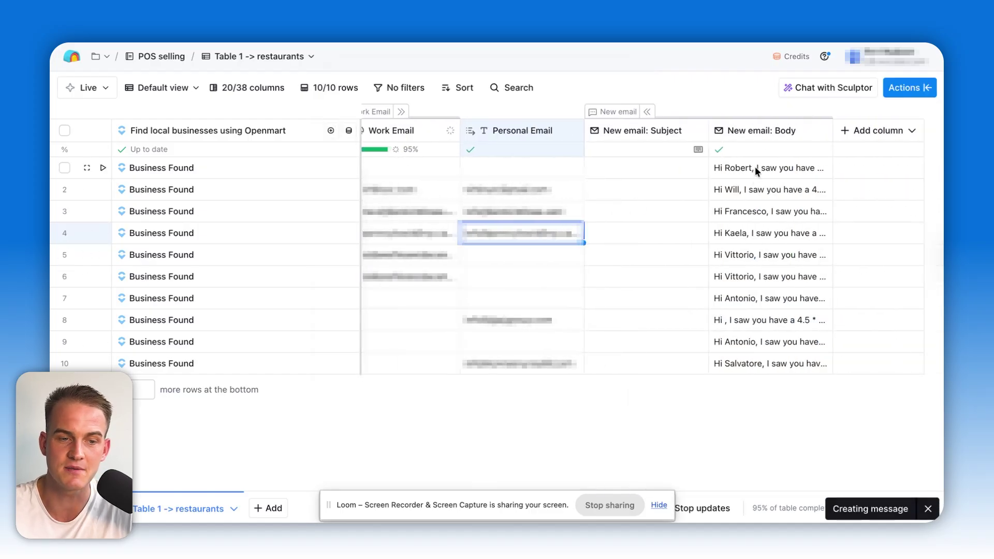
pyautogui.moveTo(831, 130); pyautogui.dragTo(912, 130)
# Search the enrichment actions for 'smartlead'
pyautogui.hscroll(4, 583, 208)
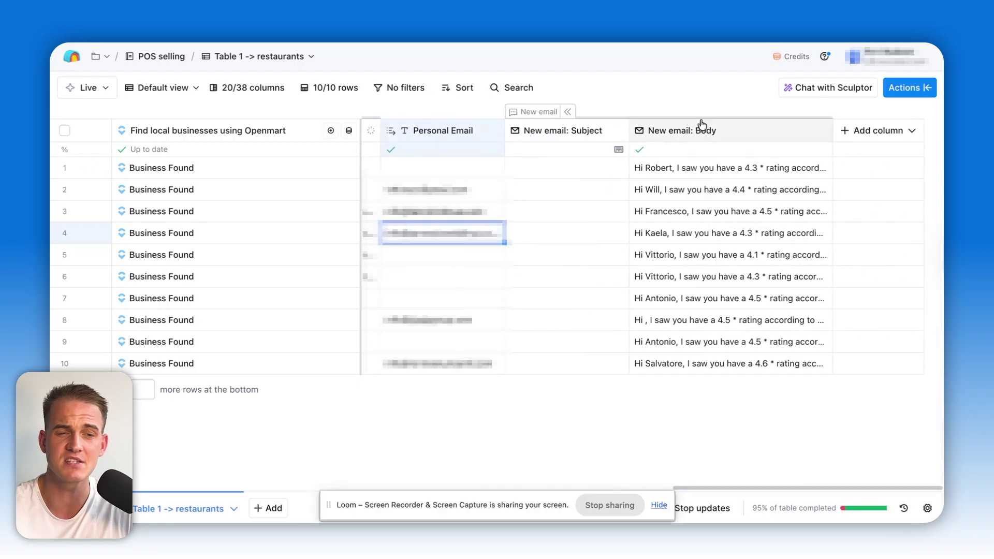
pyautogui.click(909, 89)
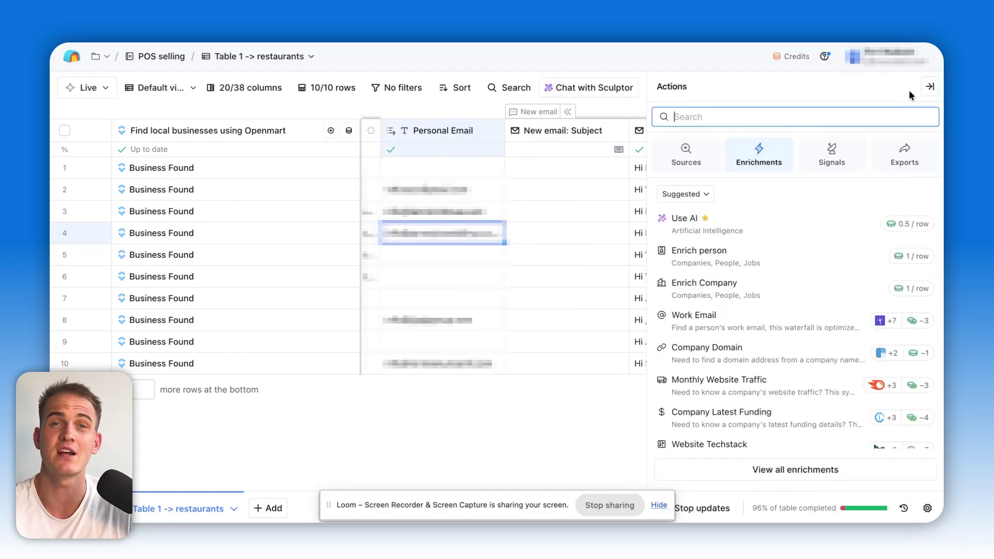
pyautogui.write('smartlead')
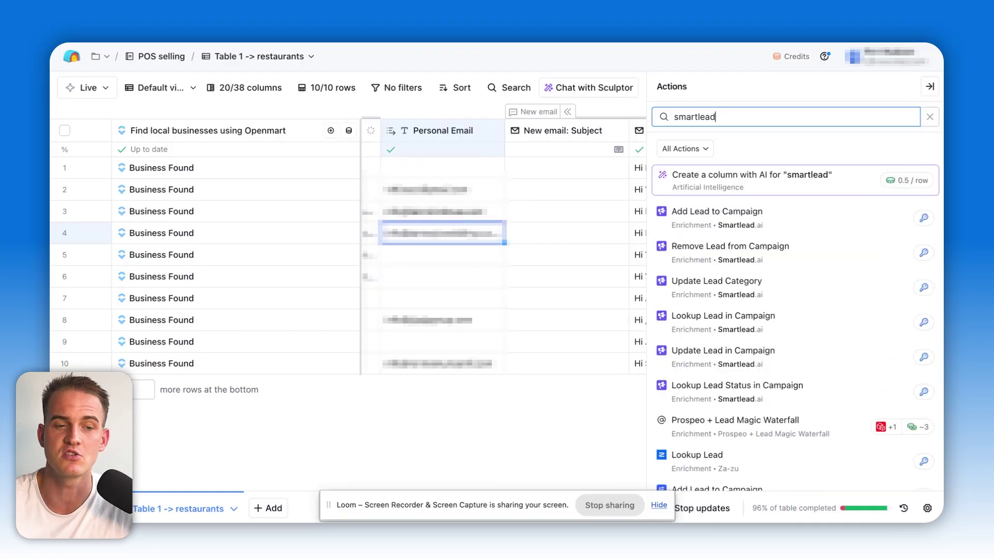
# Choose Smartlead's Add Lead to Campaign and add custom field 'email 1' set to New email: Body
pyautogui.click(732, 231)
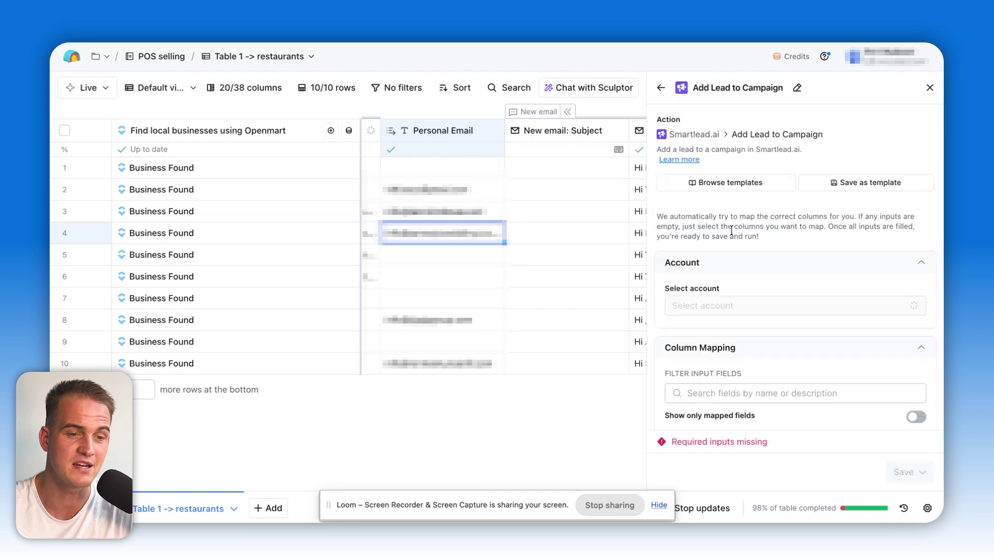
pyautogui.scroll(-6, 737, 348)
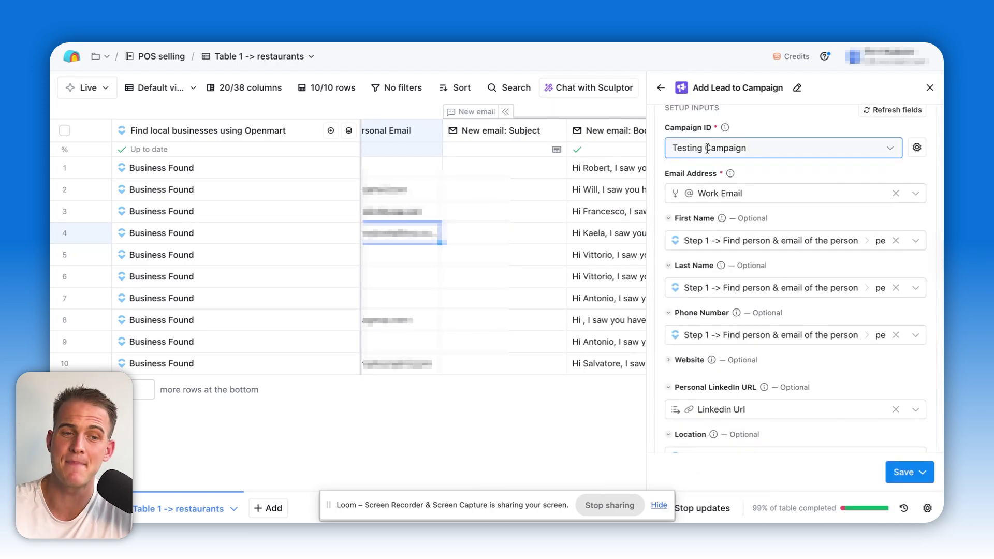
pyautogui.scroll(-7, 759, 222)
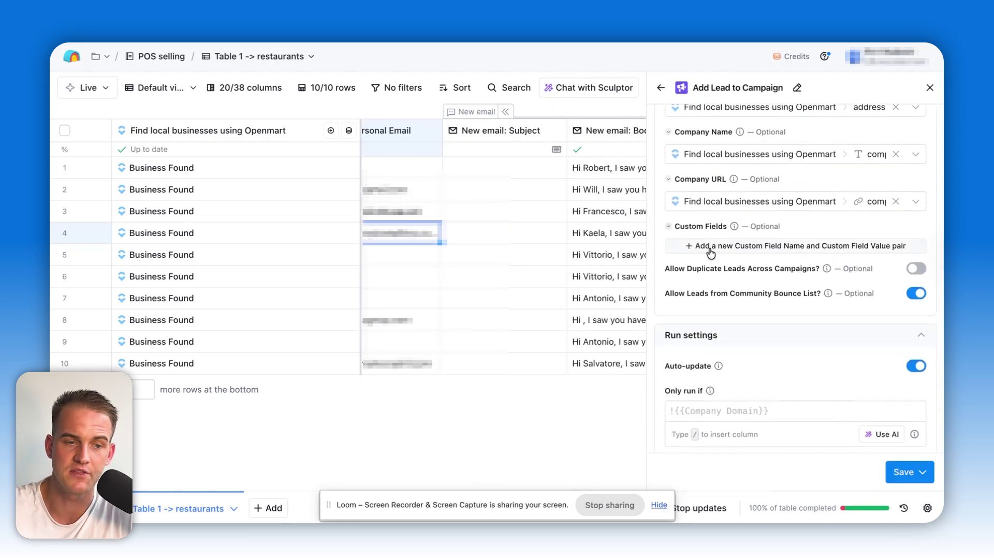
pyautogui.click(710, 246)
pyautogui.write('email')
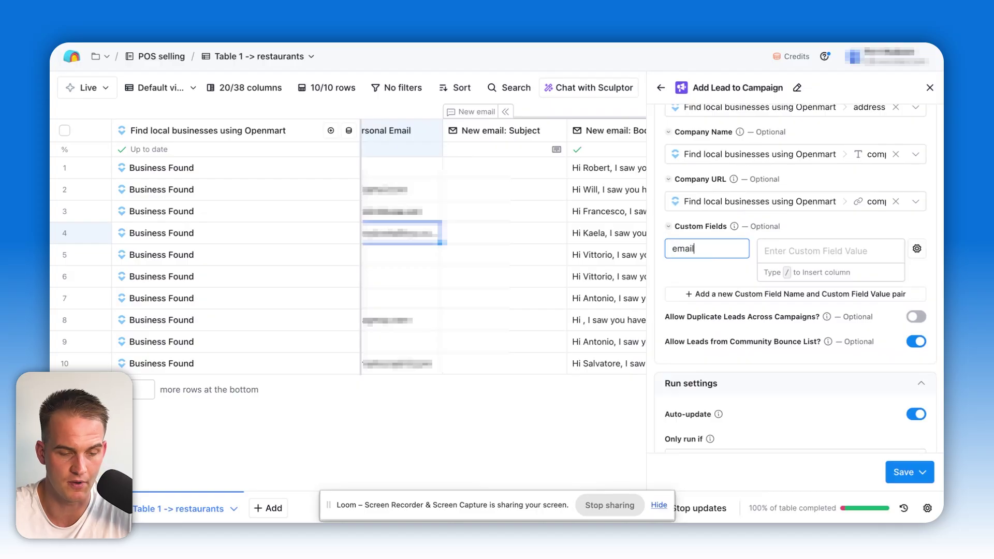
pyautogui.write(' 1')
pyautogui.click(757, 257)
pyautogui.write('/')
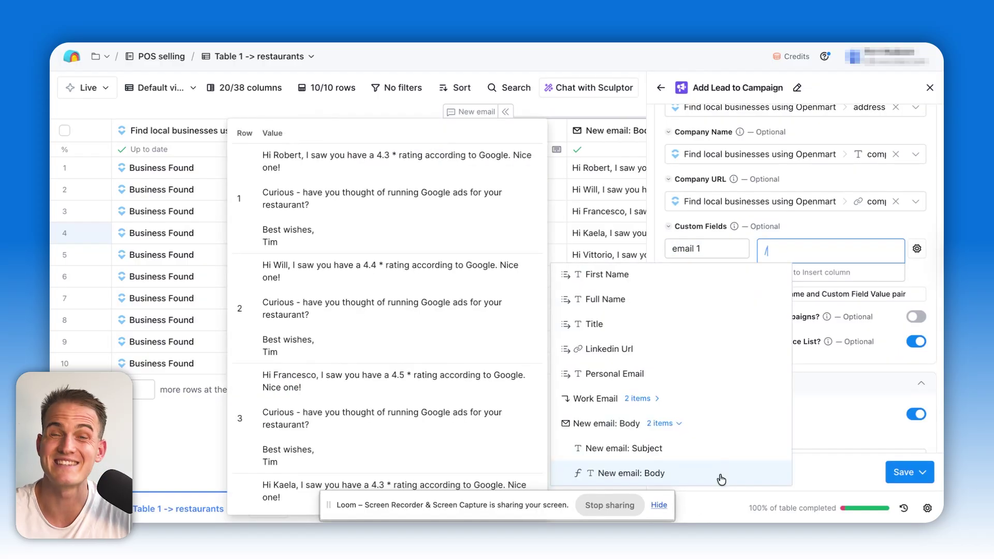
pyautogui.click(720, 473)
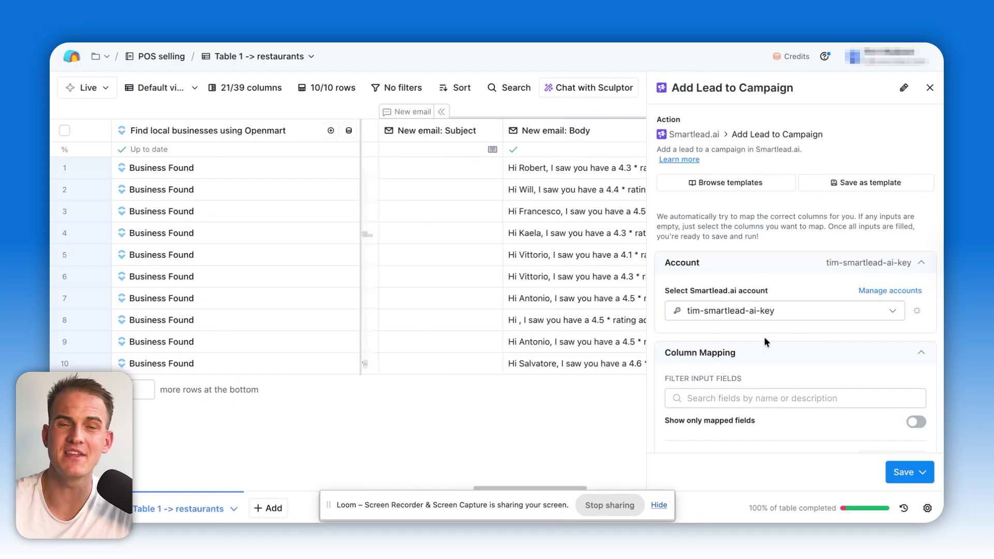
# Check the Campaign ID value and review the remaining field mappings
pyautogui.scroll(-6, 764, 337)
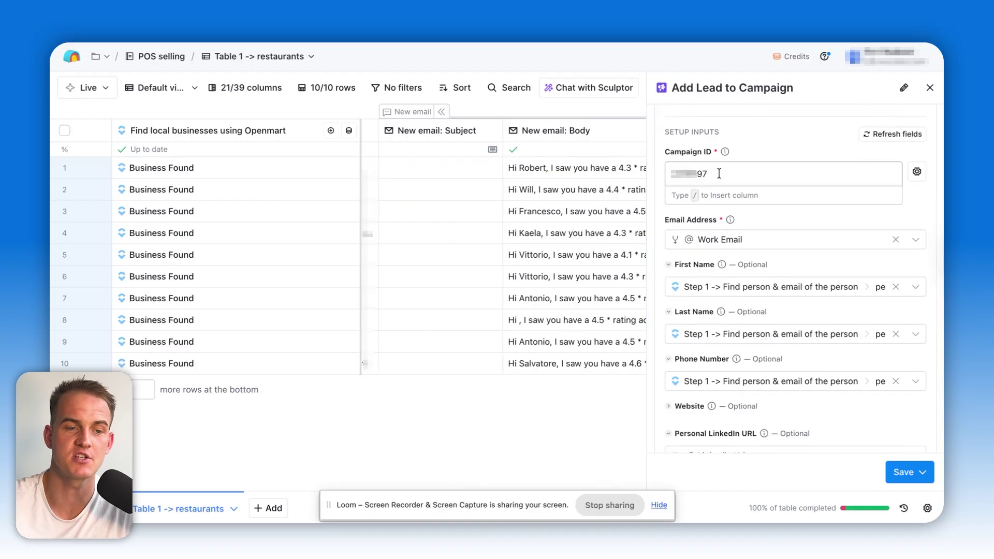
pyautogui.doubleClick(718, 173)
pyautogui.scroll(-1, 758, 216)
pyautogui.scroll(-5, 757, 216)
# Open the Save dropdown to pick 'Save and run 10 rows in this view'
pyautogui.click(906, 472)
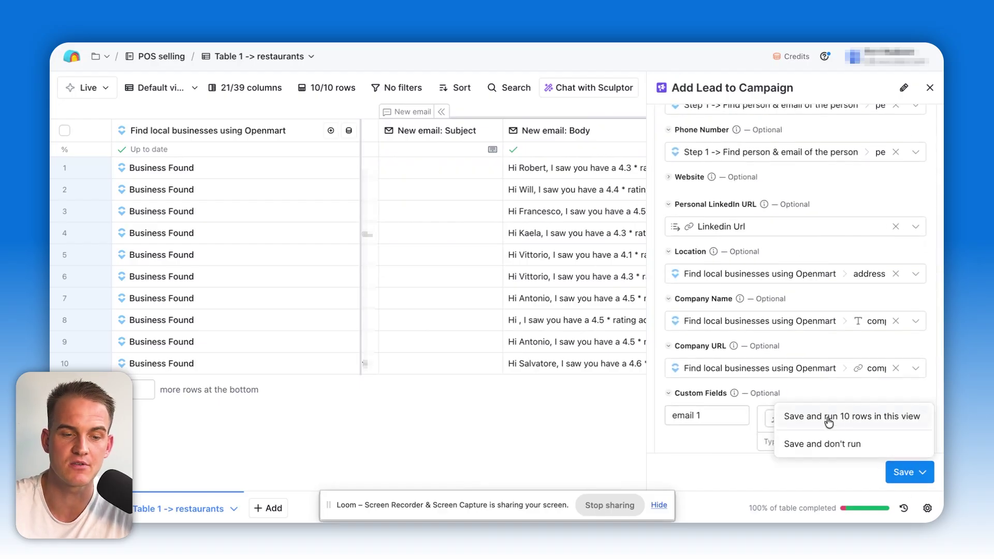